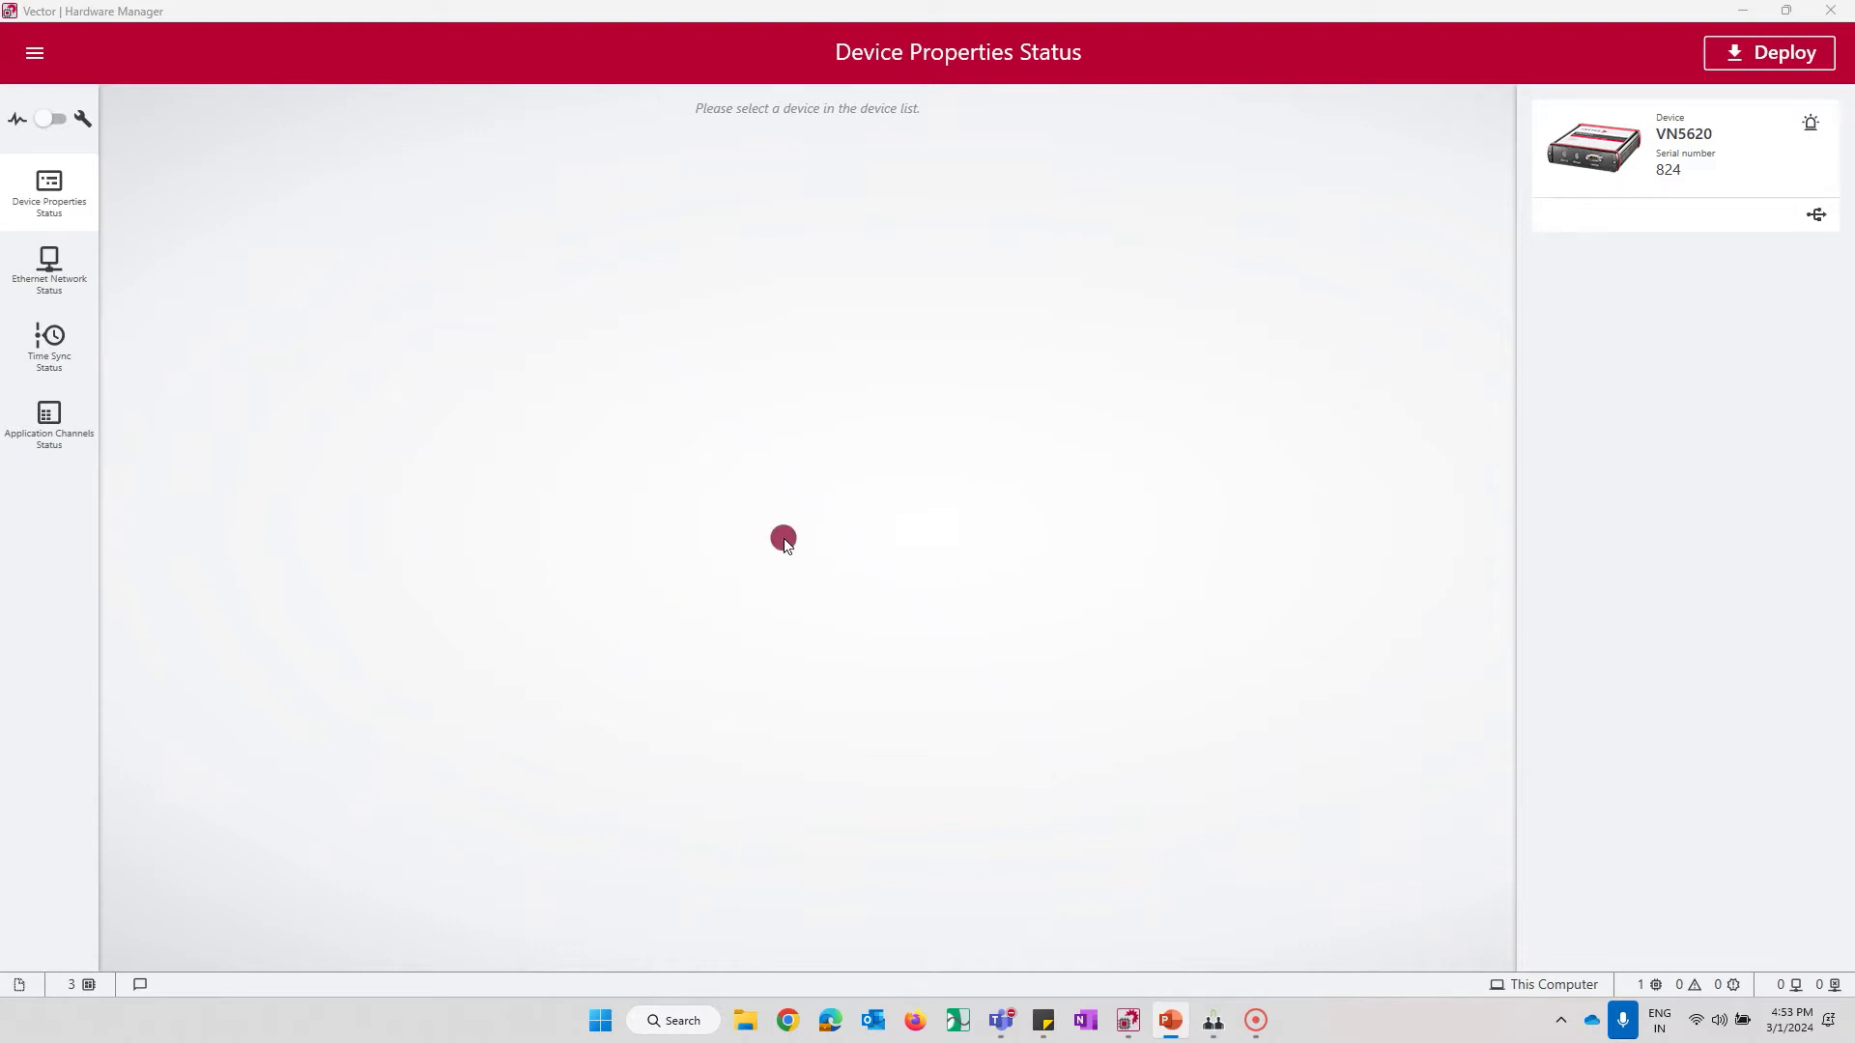
Step: Show the VN5620's Device Properties Configuration: Shutdown Temperature 88 °C, CASC and HOST ports Unused
mouse_move(1705, 172)
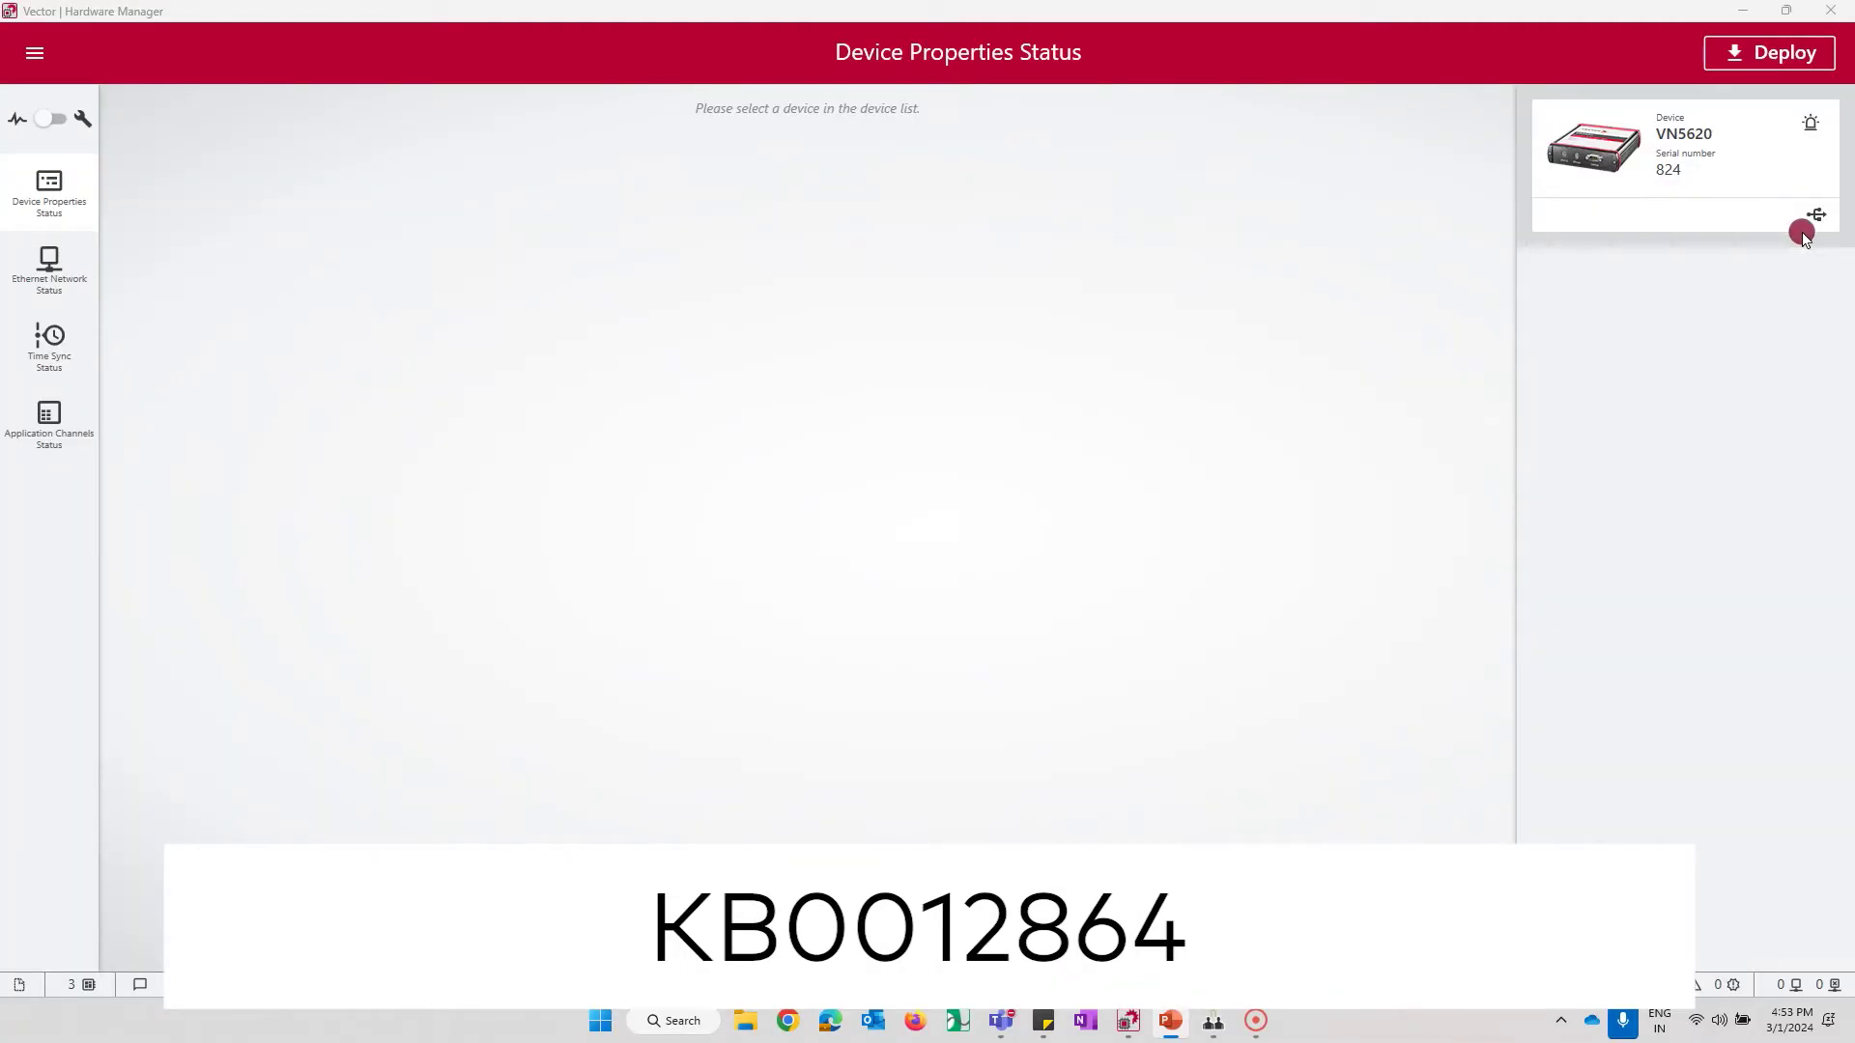
mouse_move(1817, 220)
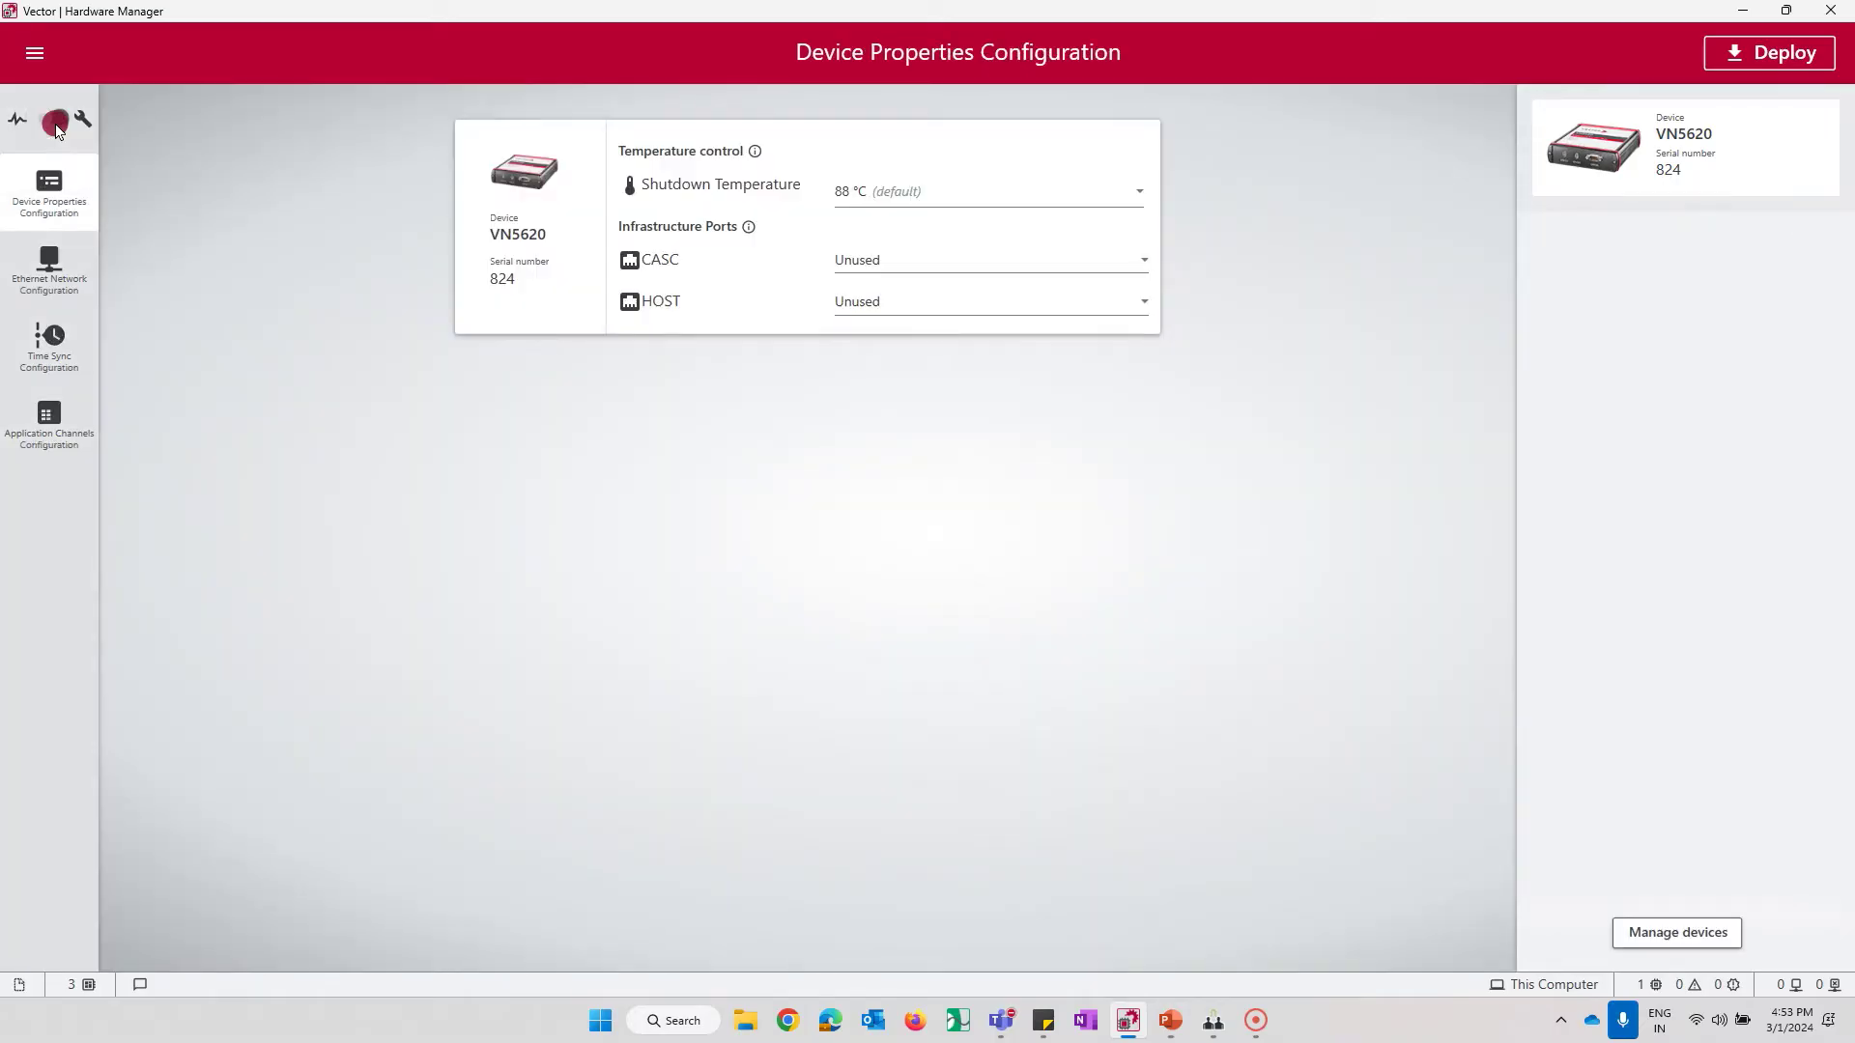
Step: Switch to configuration mode and set the VN5620's HOST port to Ethernet Host
click(66, 197)
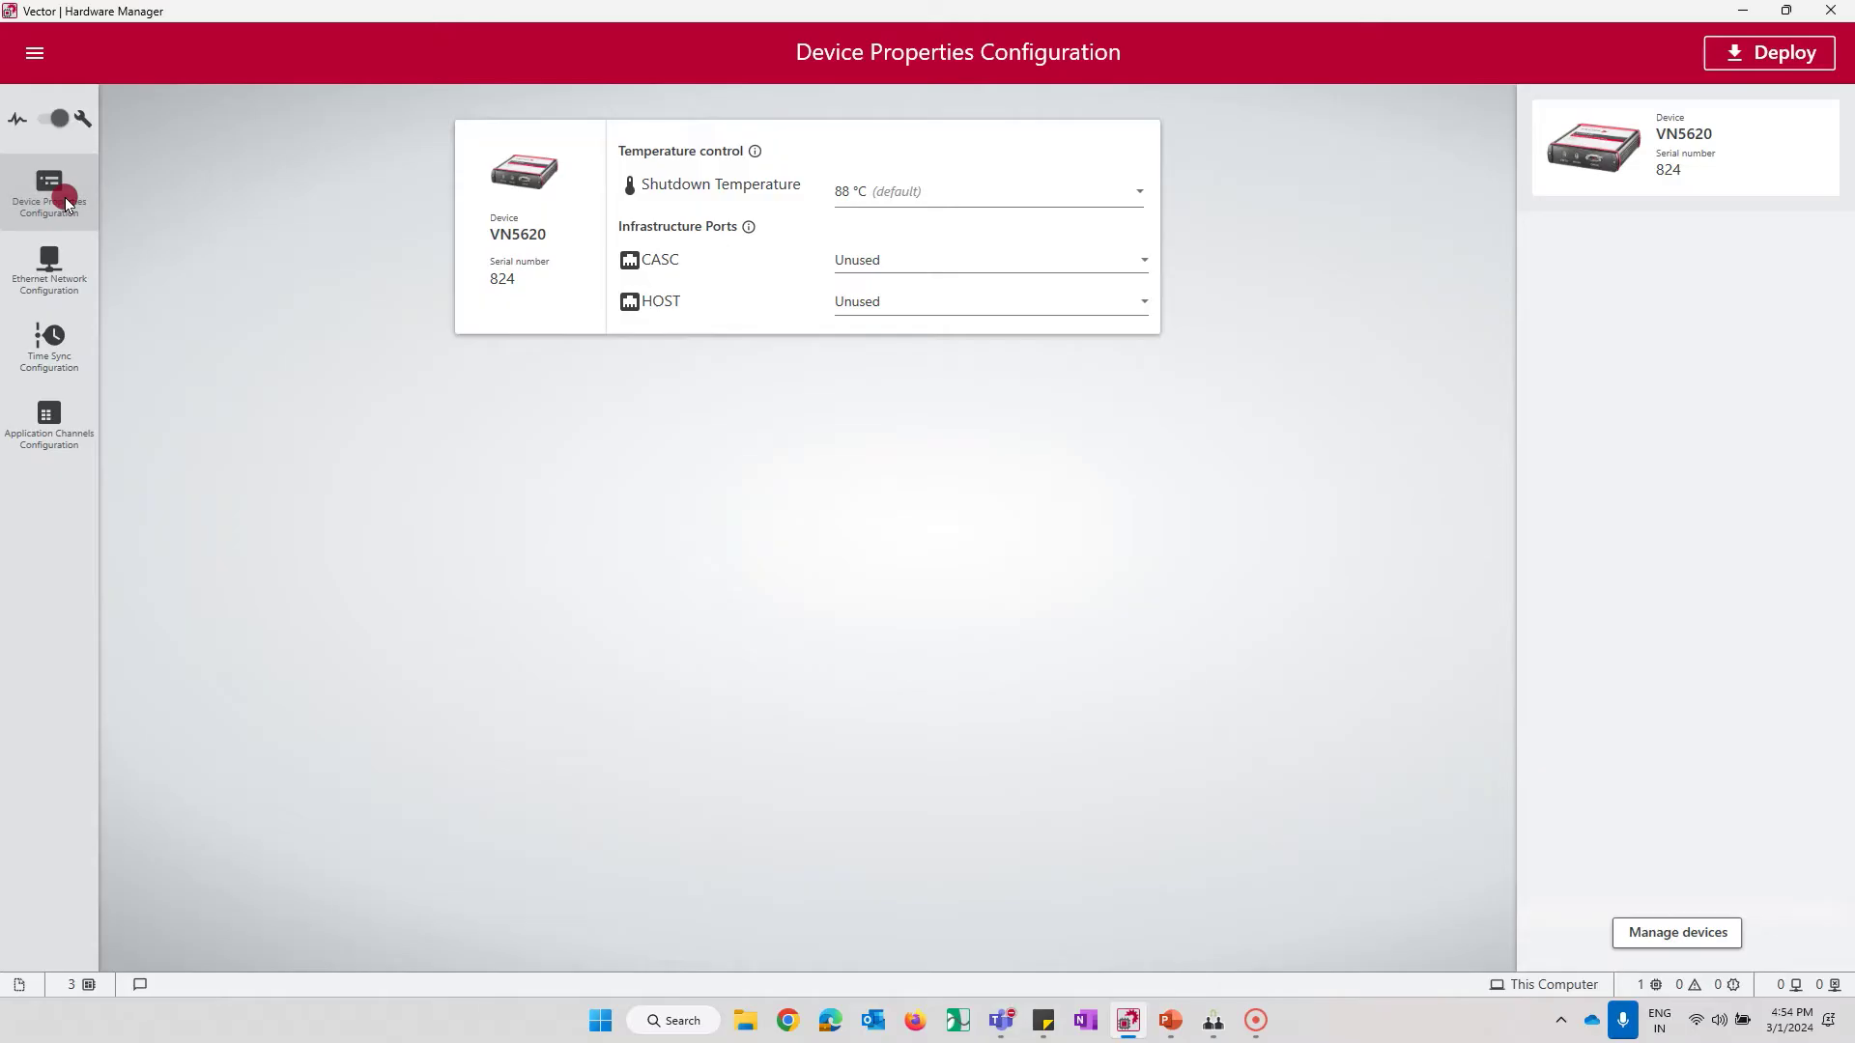
click(74, 212)
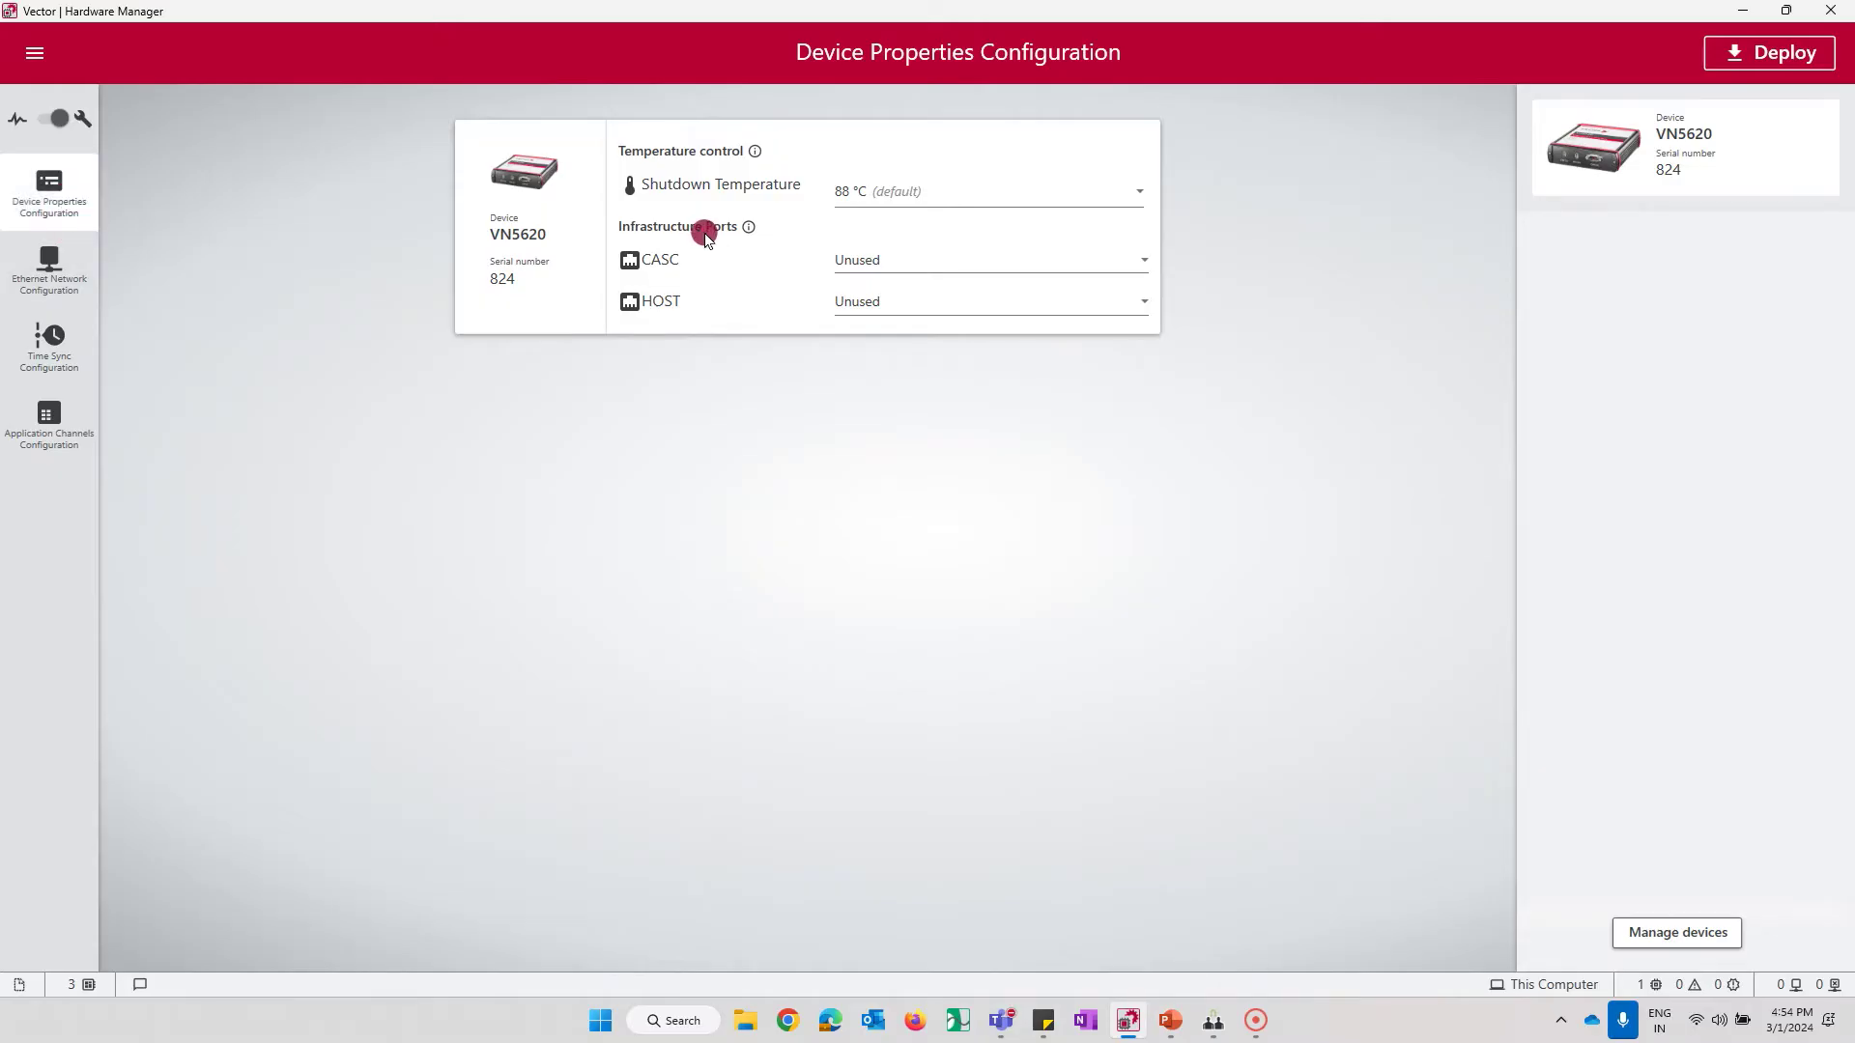
click(1147, 306)
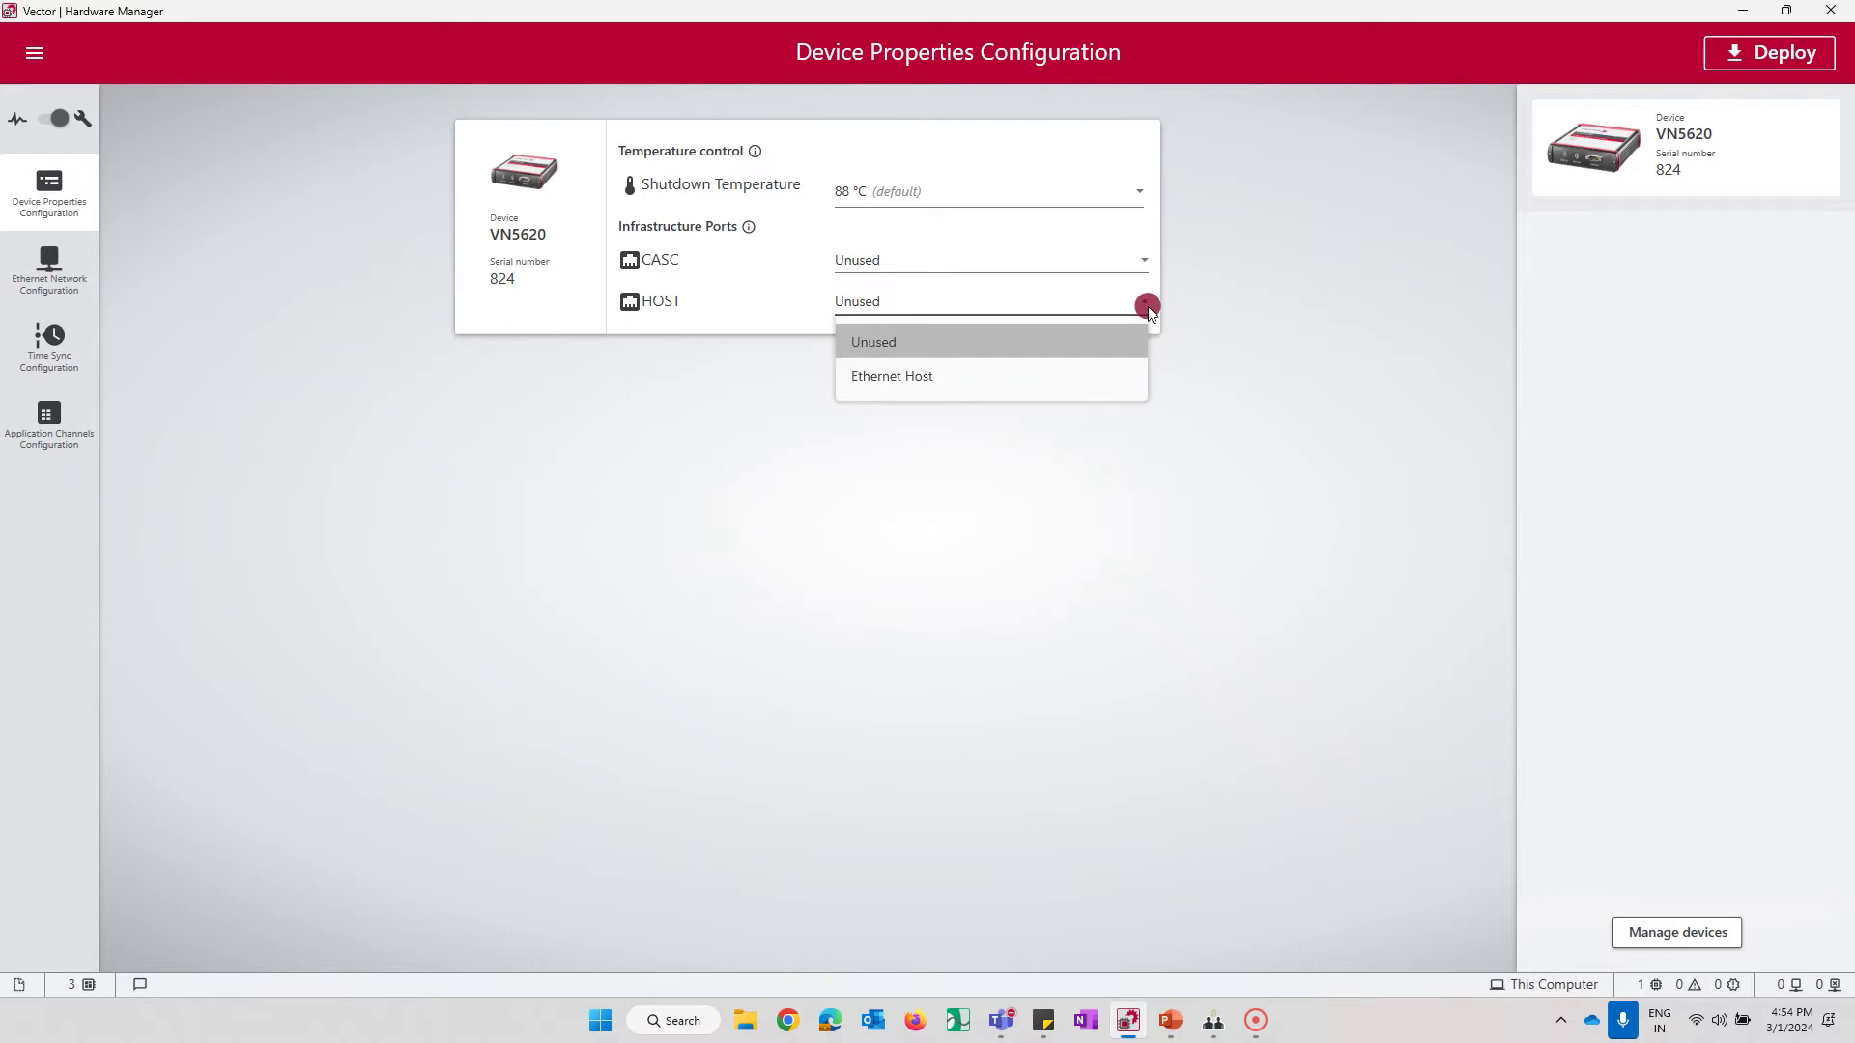
click(1104, 389)
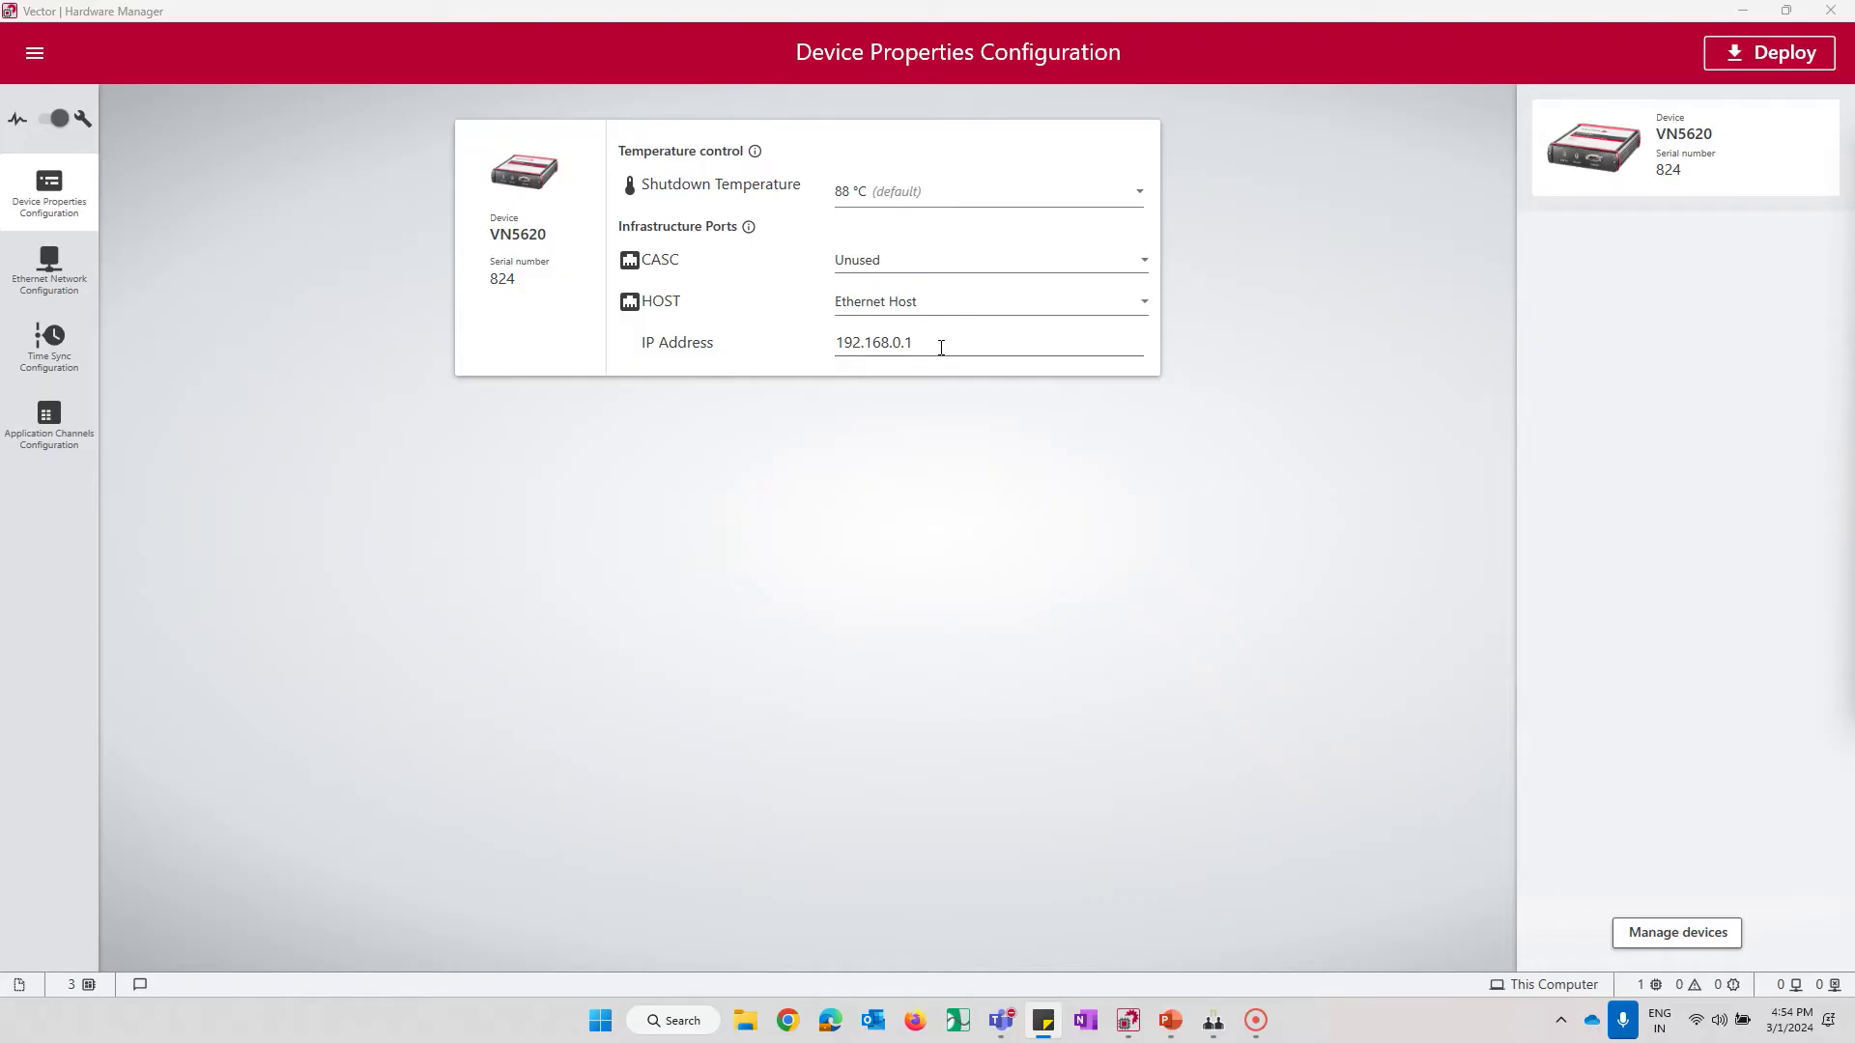
Step: Change the IP address's last octet from 1 to 4, making it 192.168.0.4
click(941, 348)
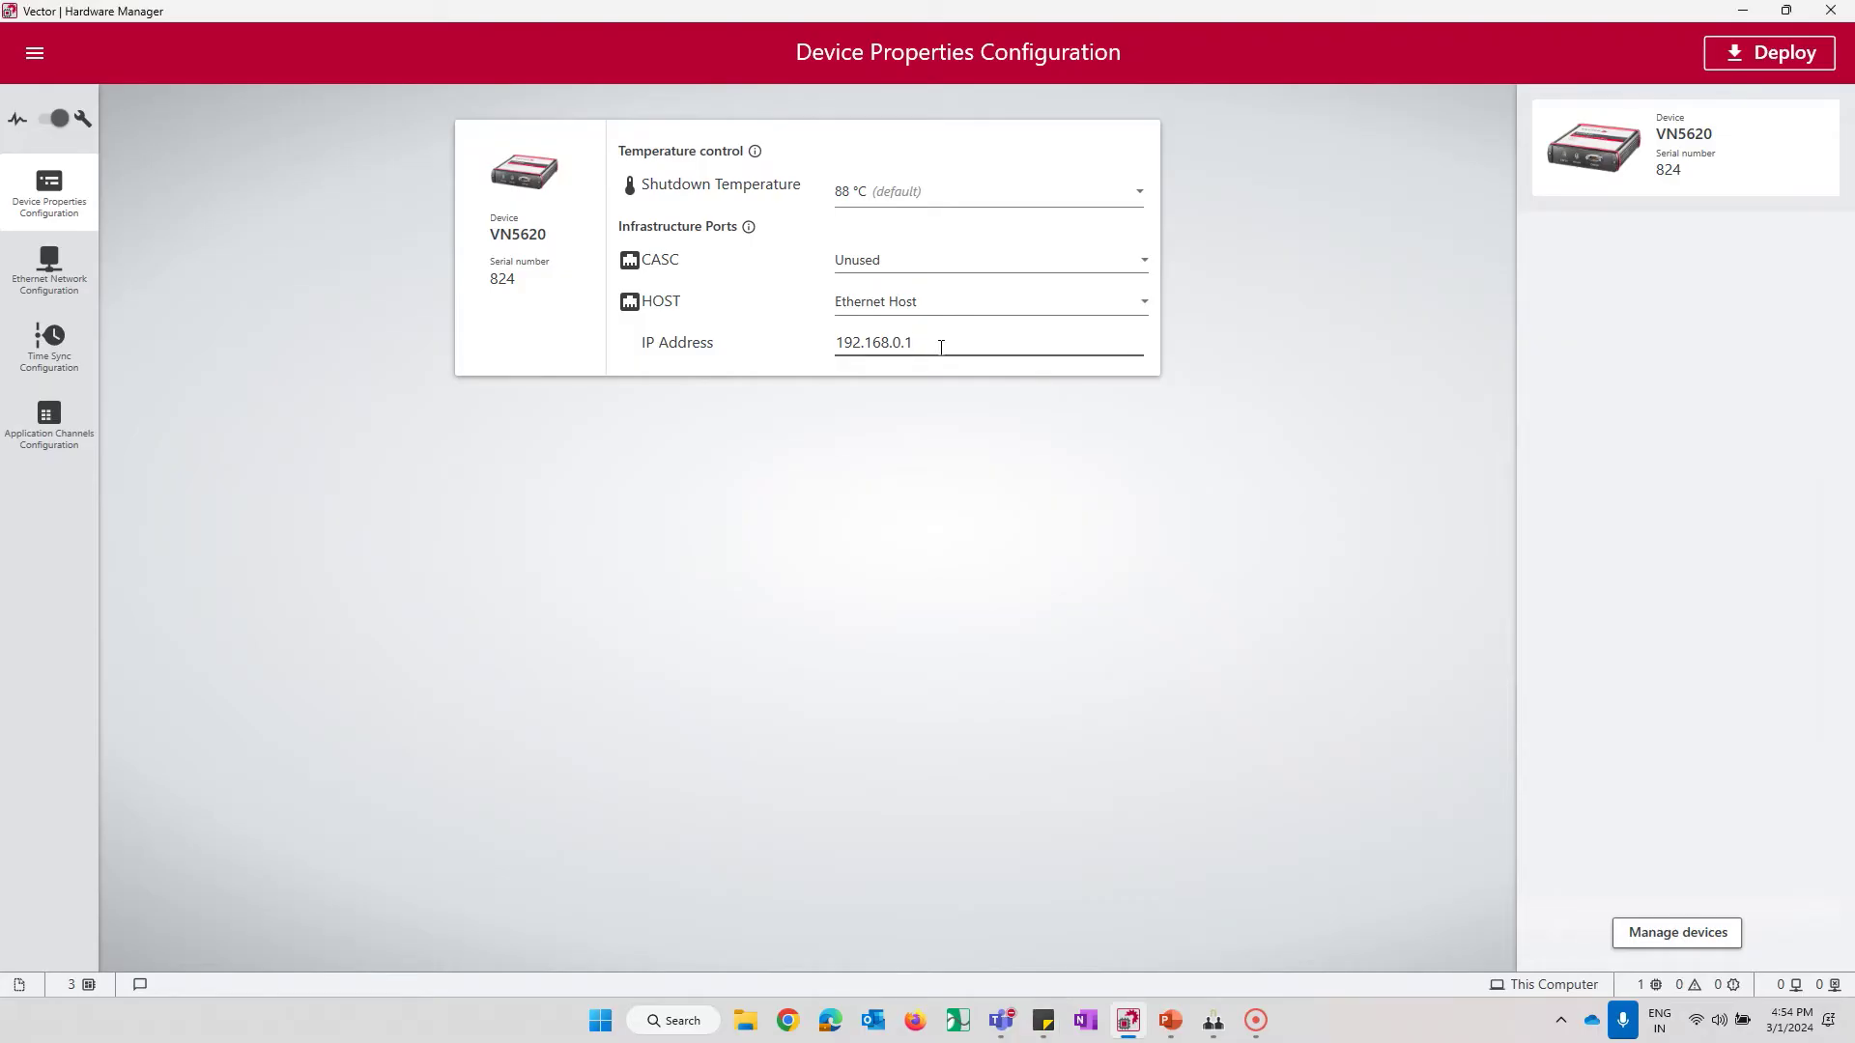
key(BackSpace)
text(4)
Step: Deploy the Ethernet Host settings to the VN5620 and acknowledge the success message
click(1746, 61)
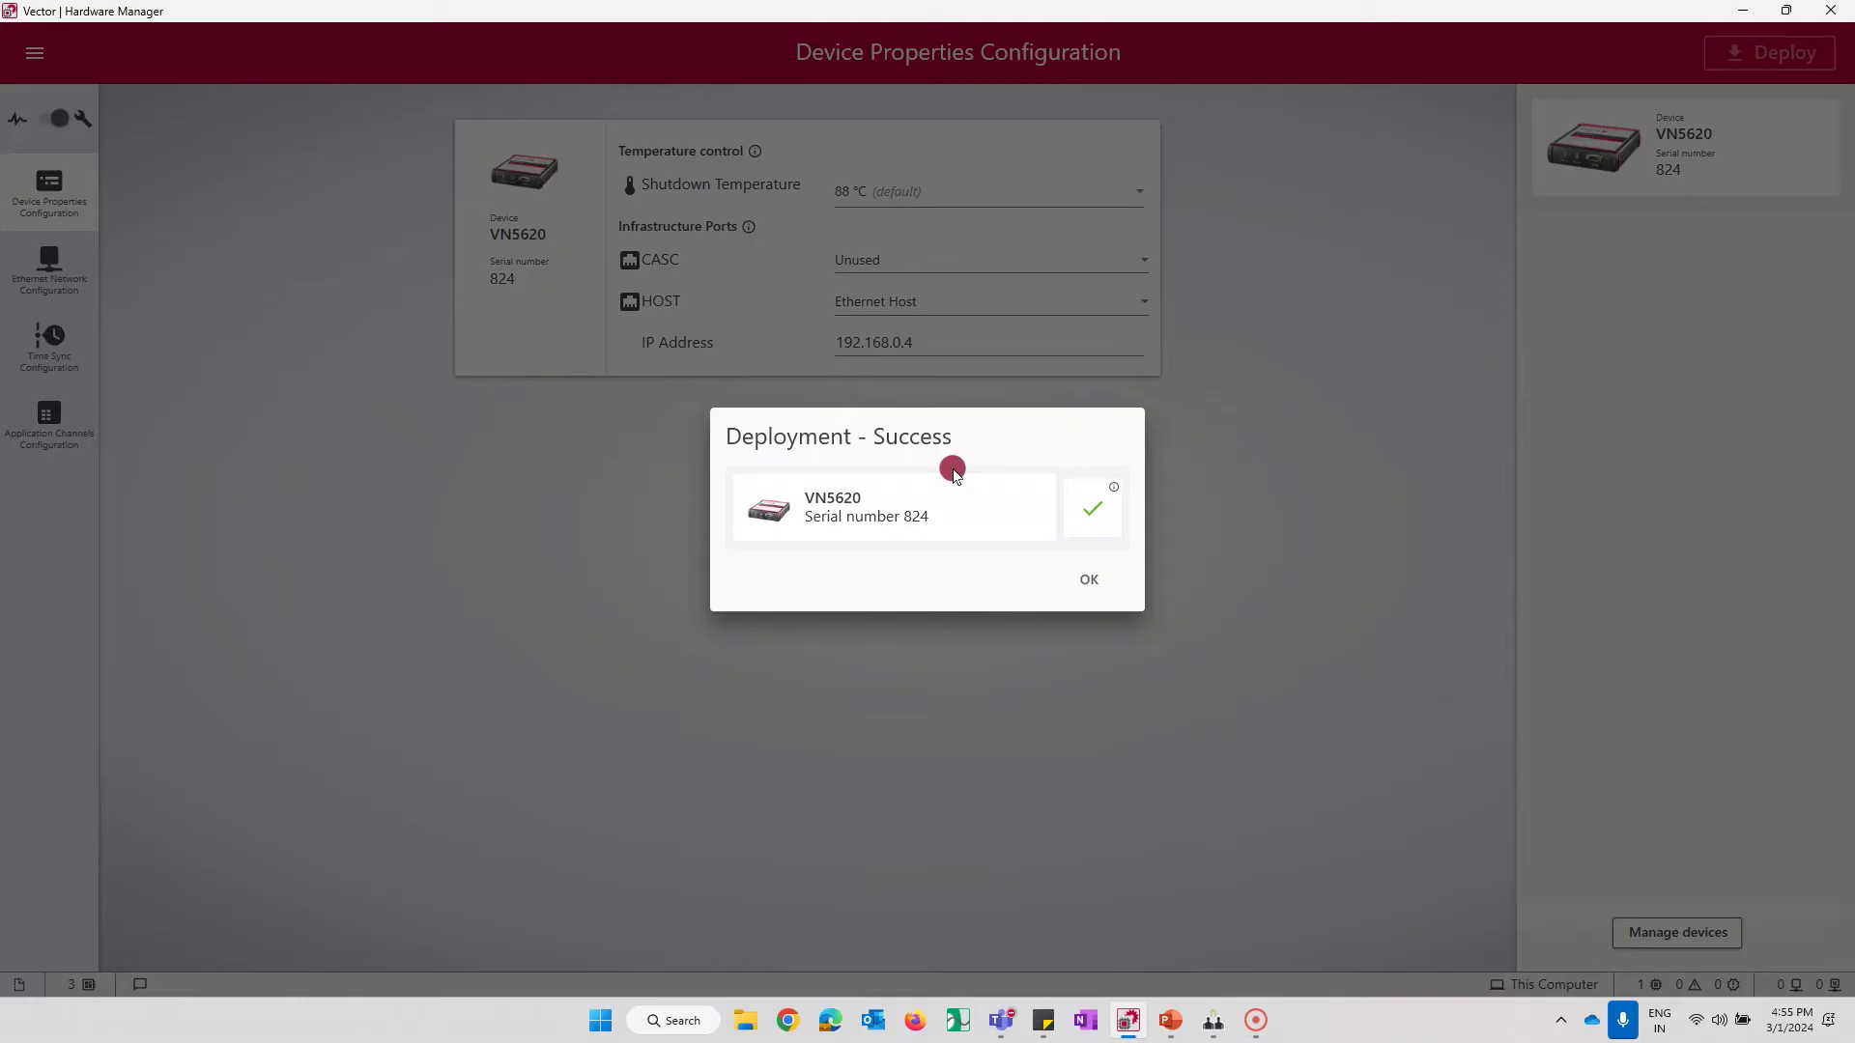
click(1084, 593)
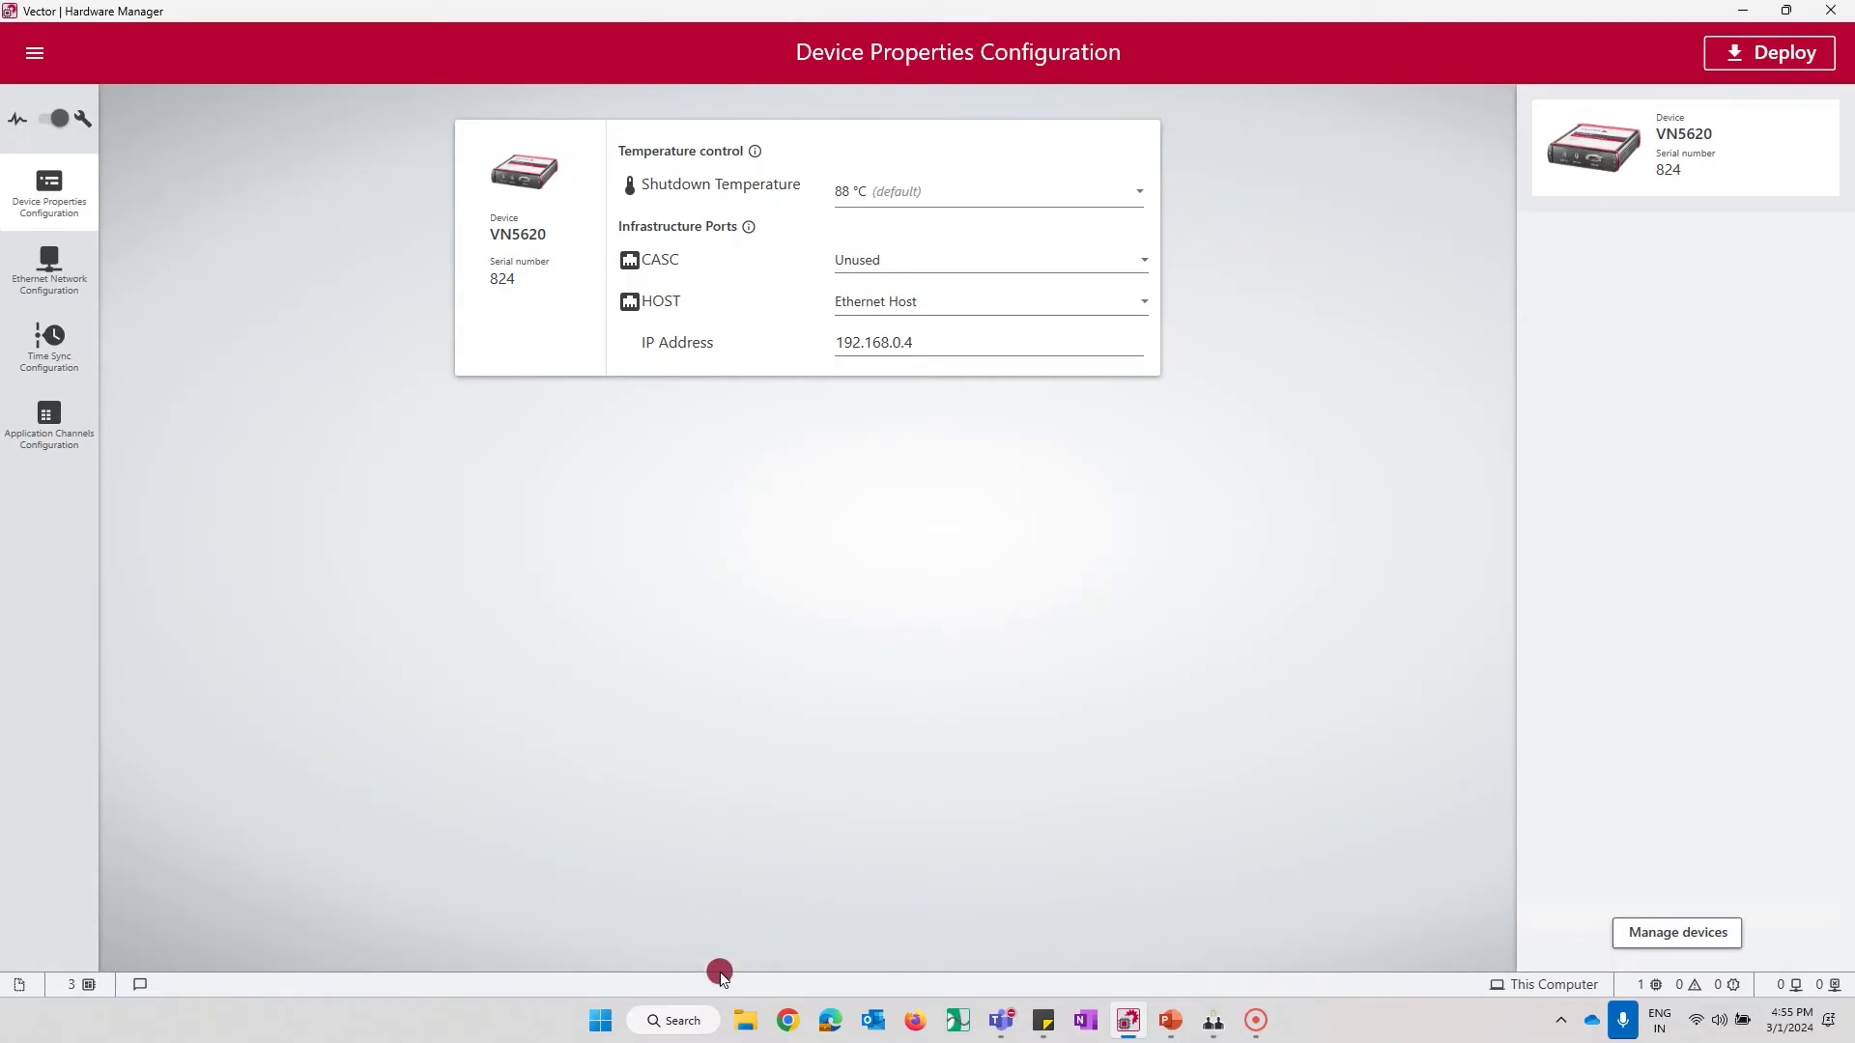
Step: Open Network Connections from Windows search, then select IPv4 in the USB-to-Ethernet-Adapter's properties
click(666, 1027)
text(ncap.cpl)
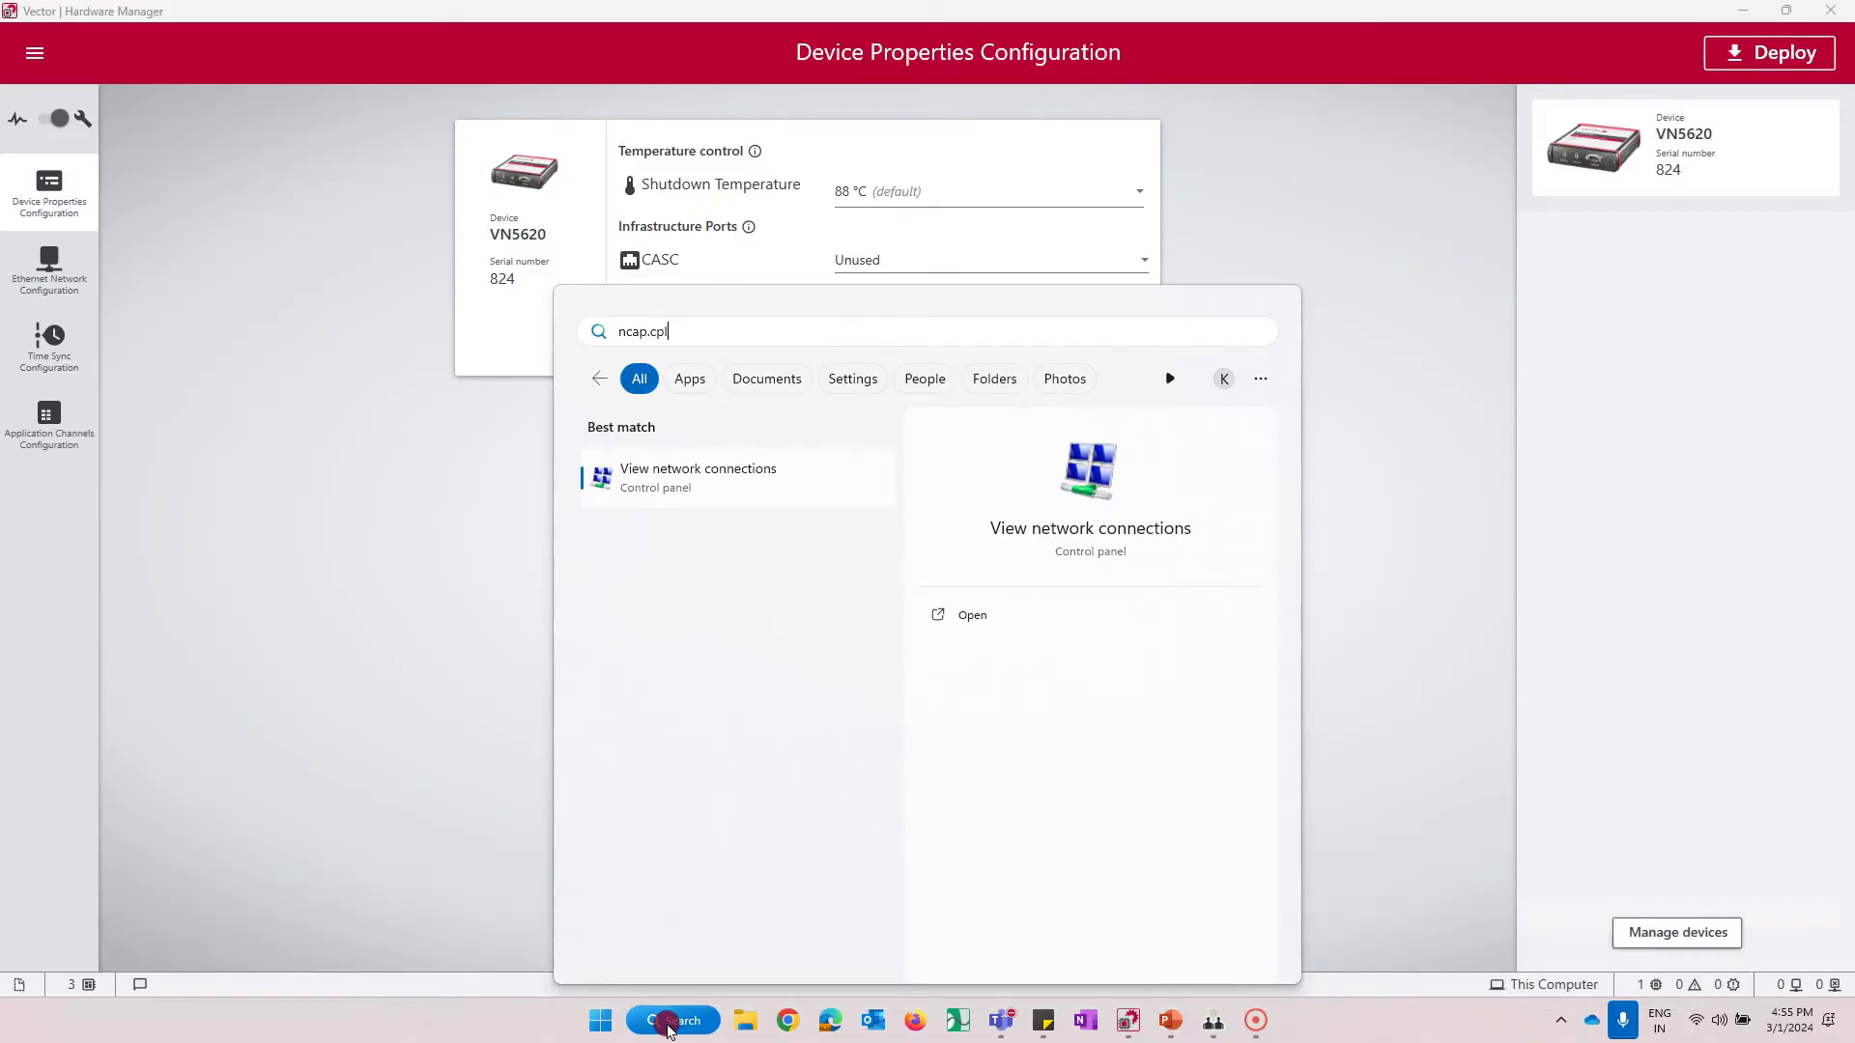
key(Return)
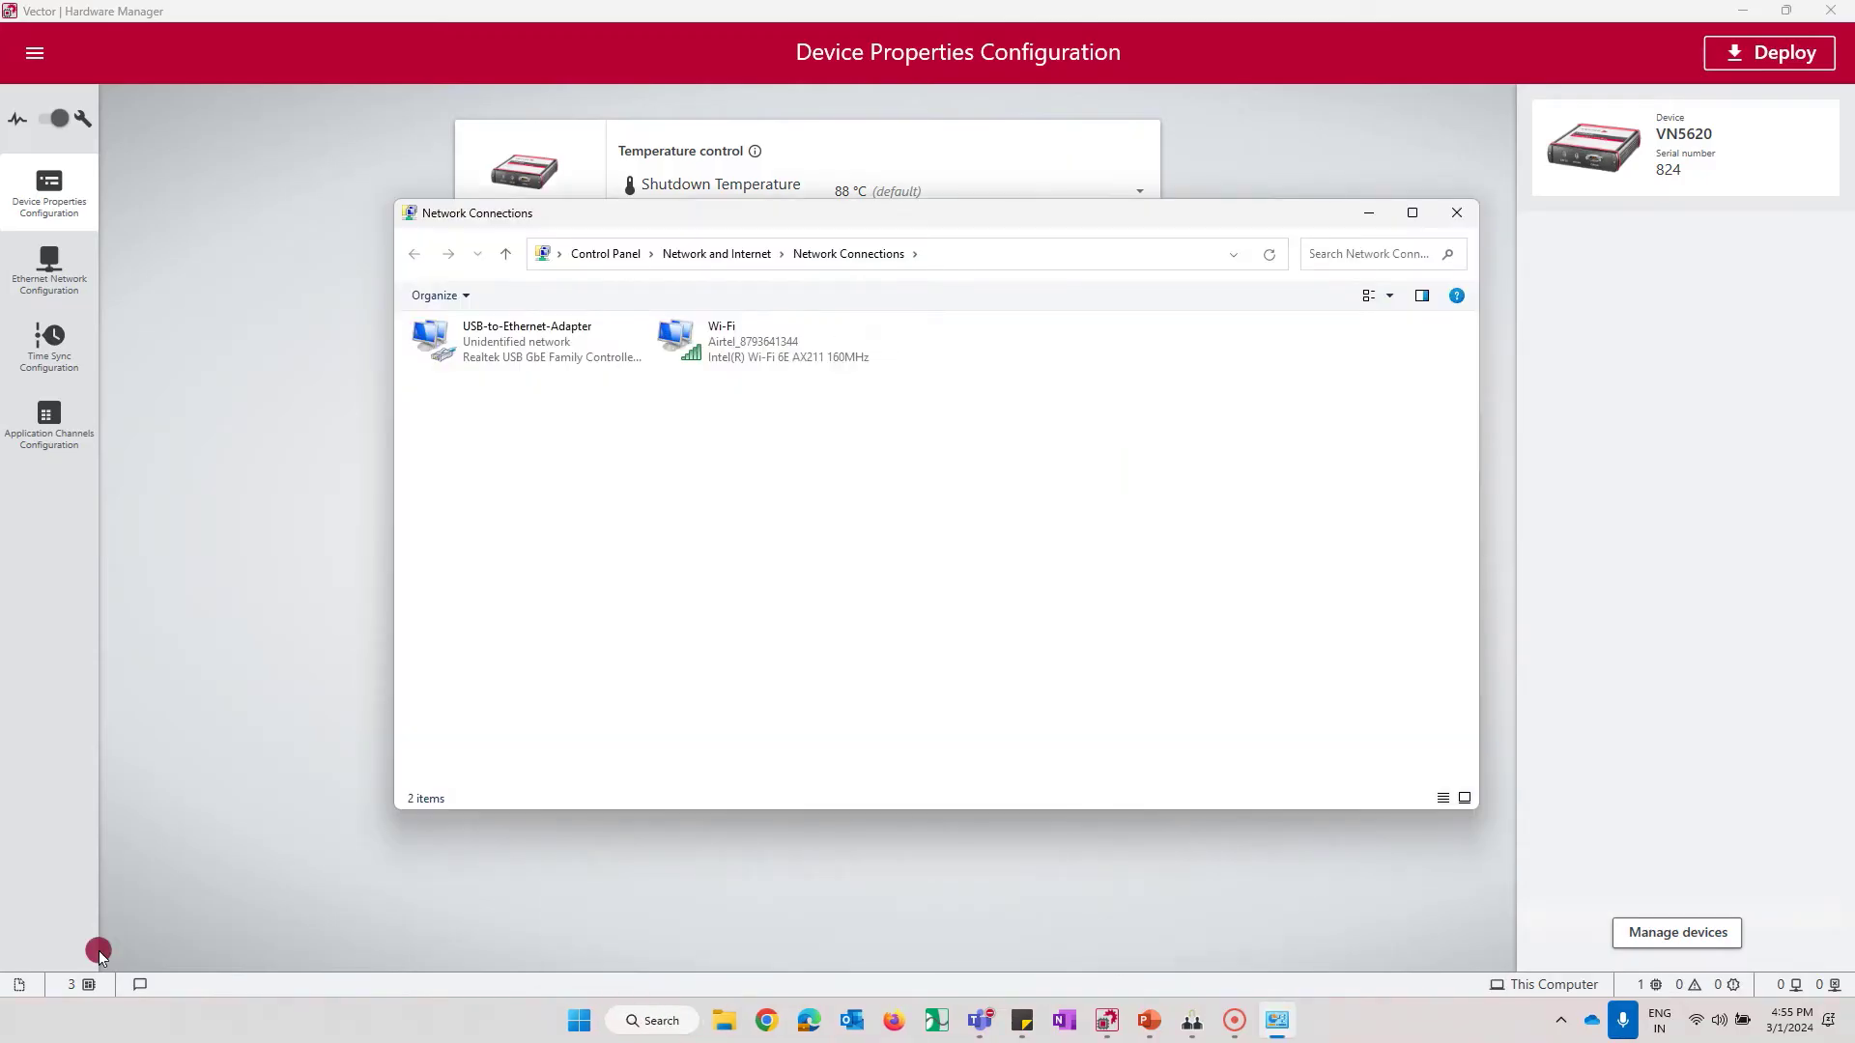
right_click(527, 356)
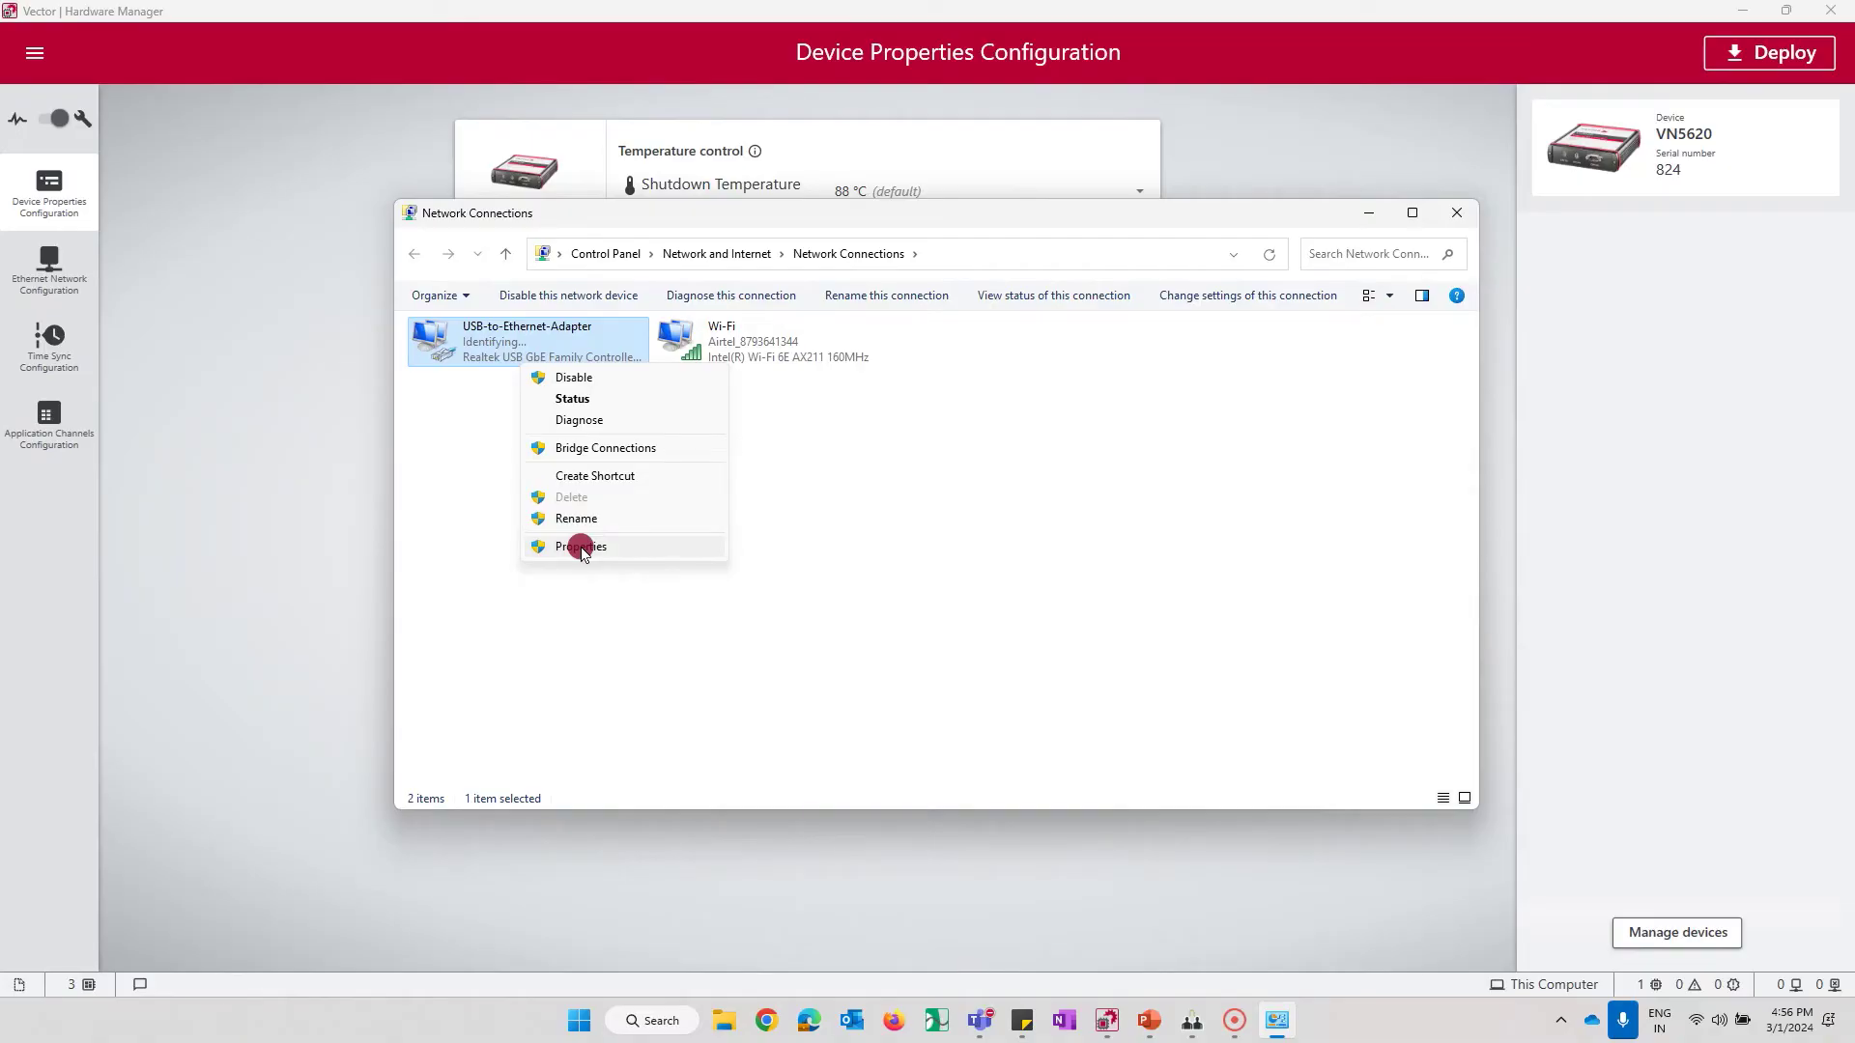
click(582, 548)
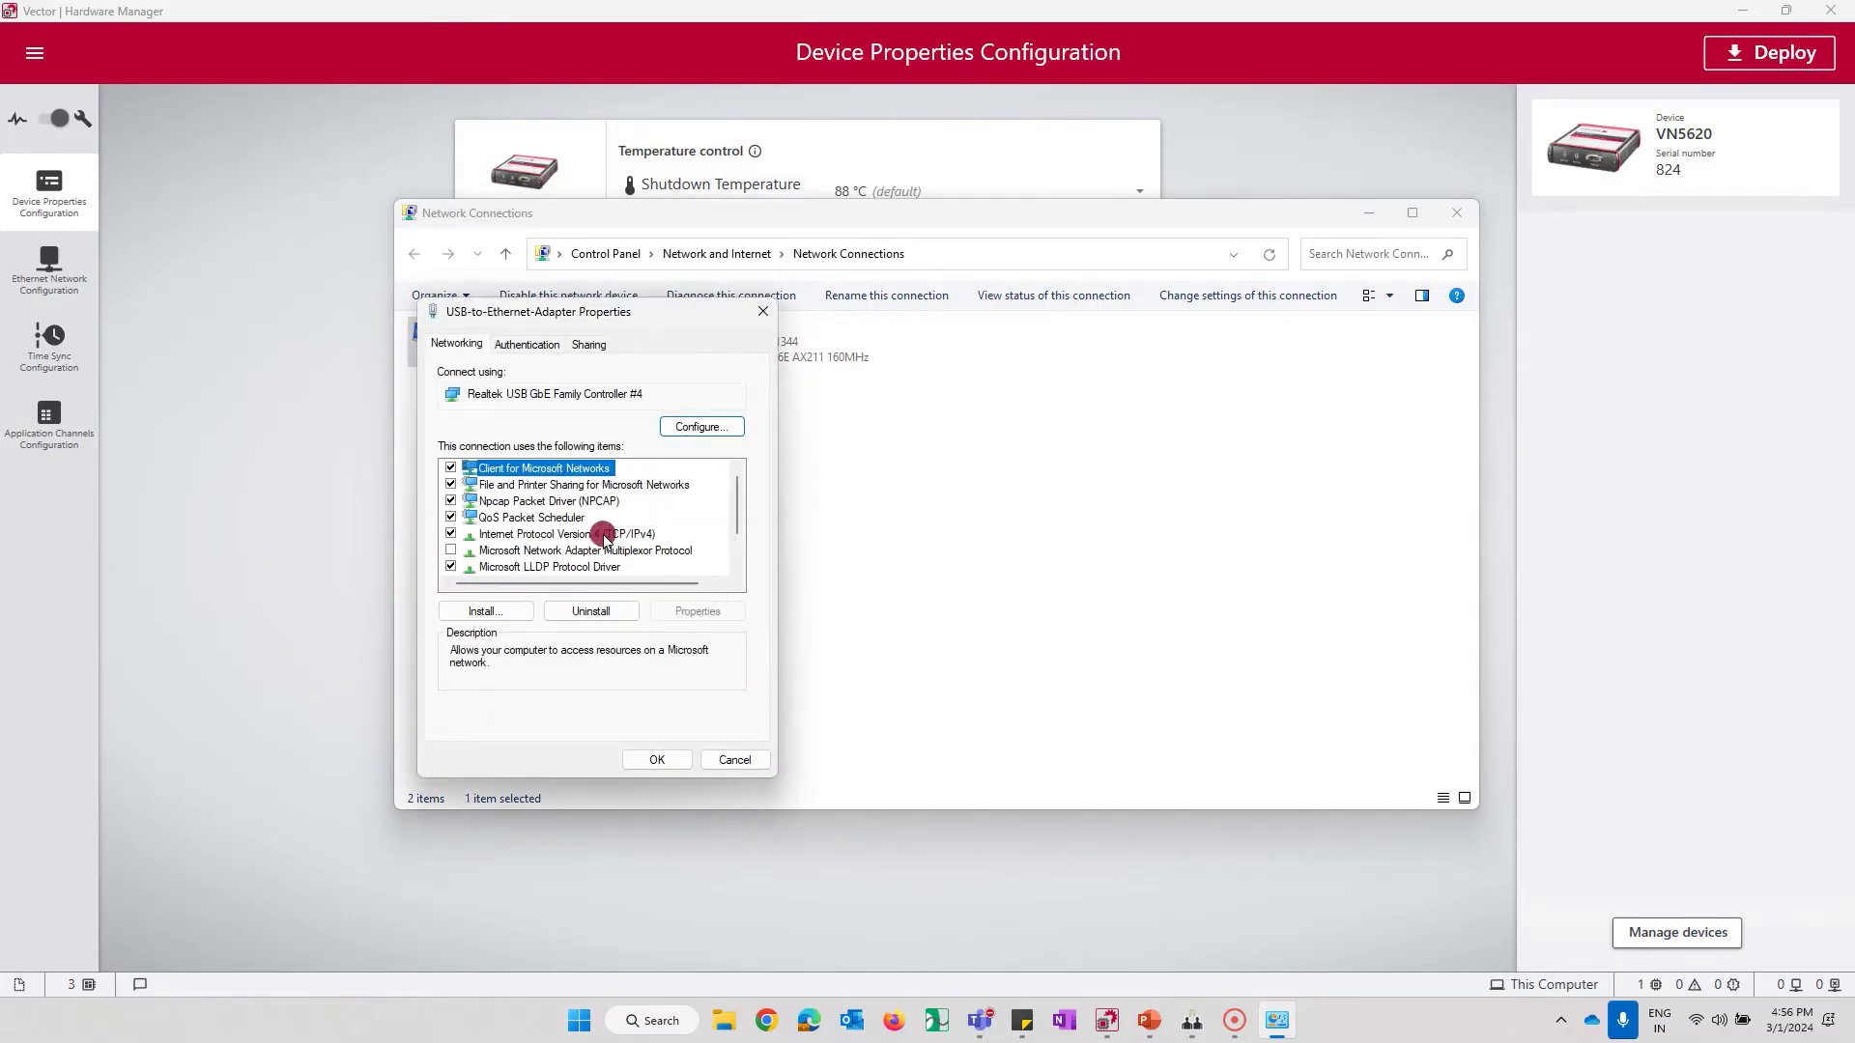
click(604, 536)
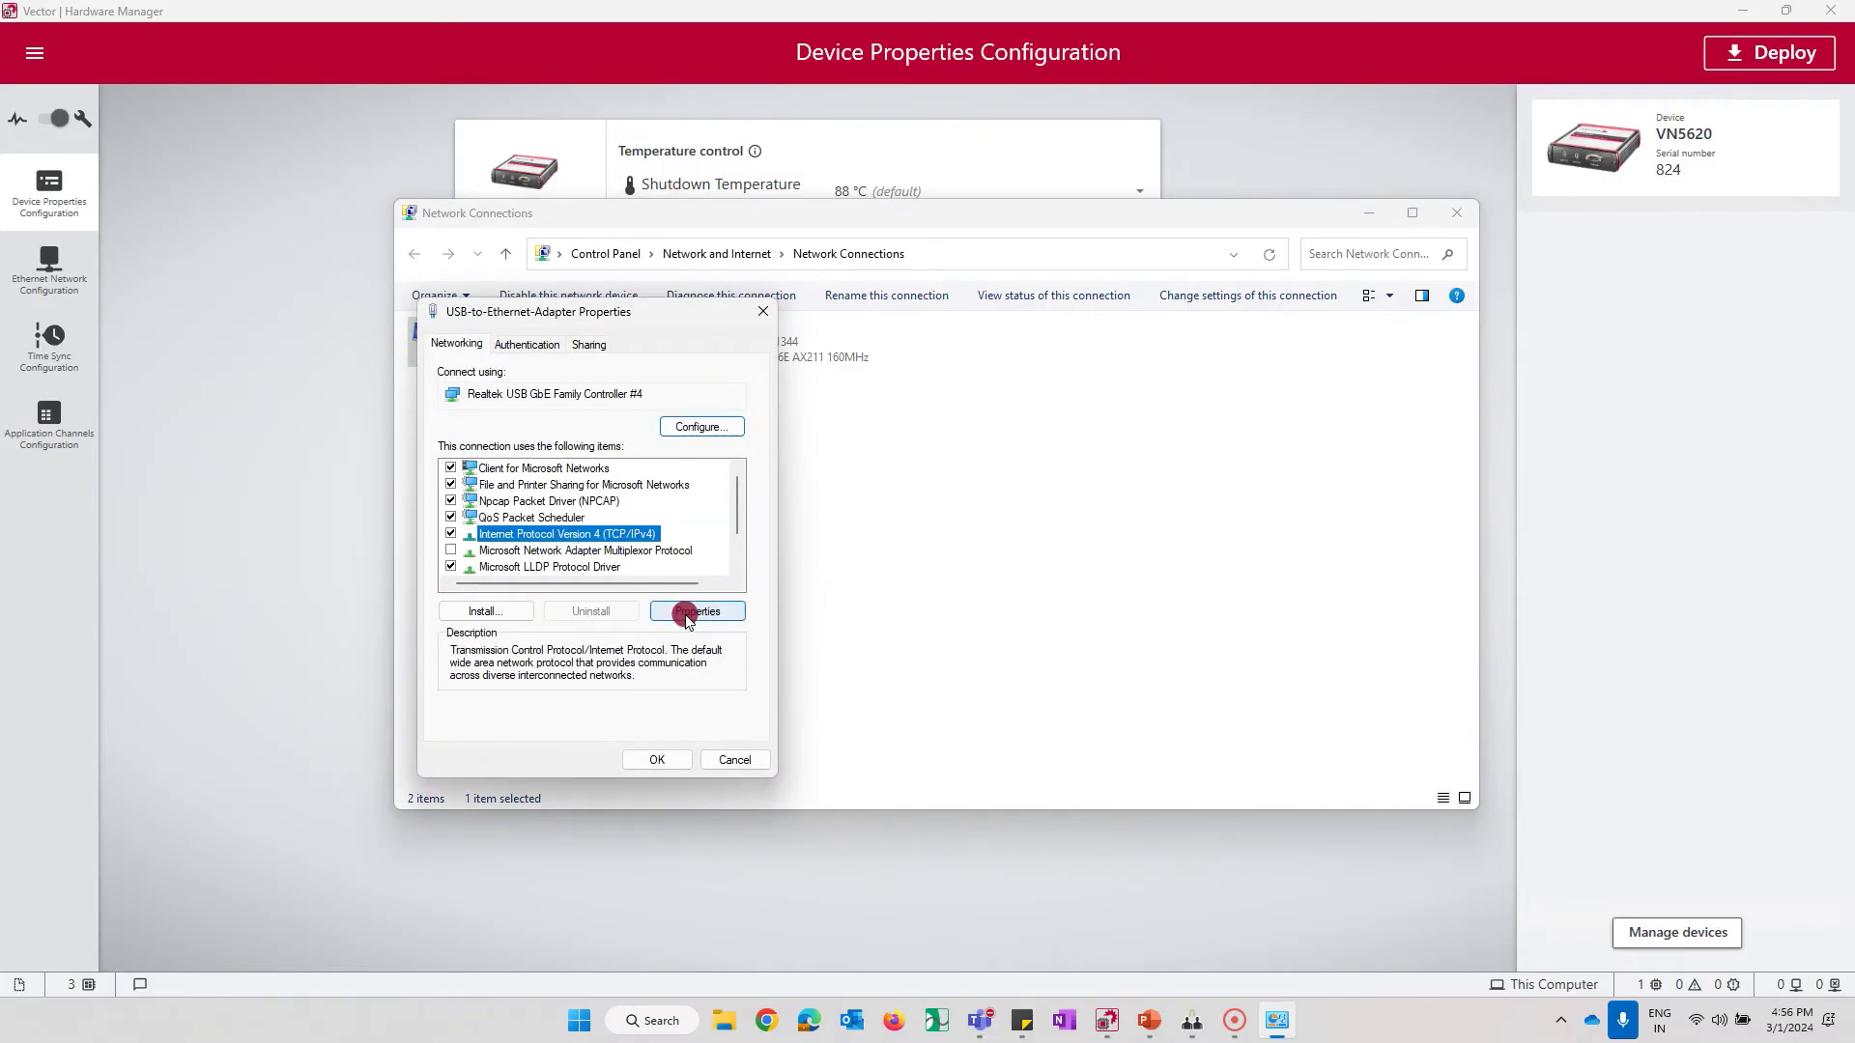
Step: Give the USB-to-Ethernet-Adapter static IPv4 address 192.168.0.5 with subnet mask 255.255.255.0
click(688, 615)
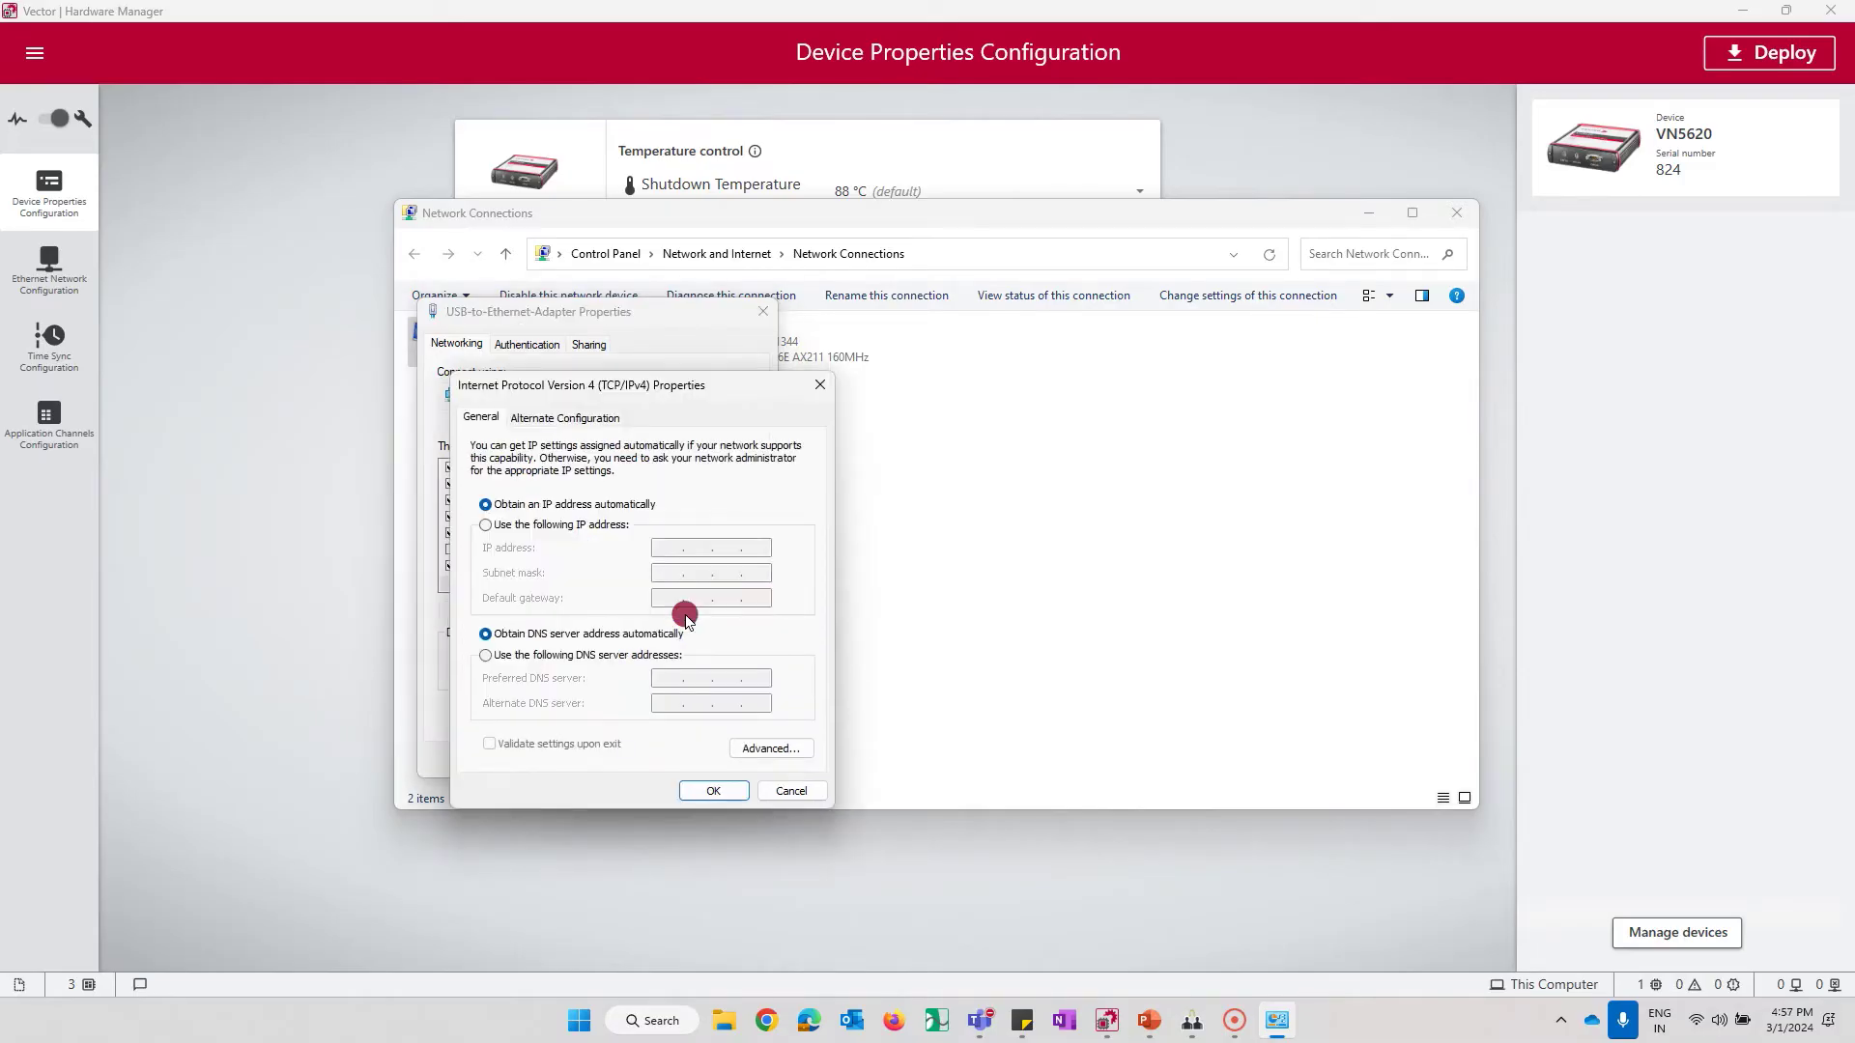
click(570, 527)
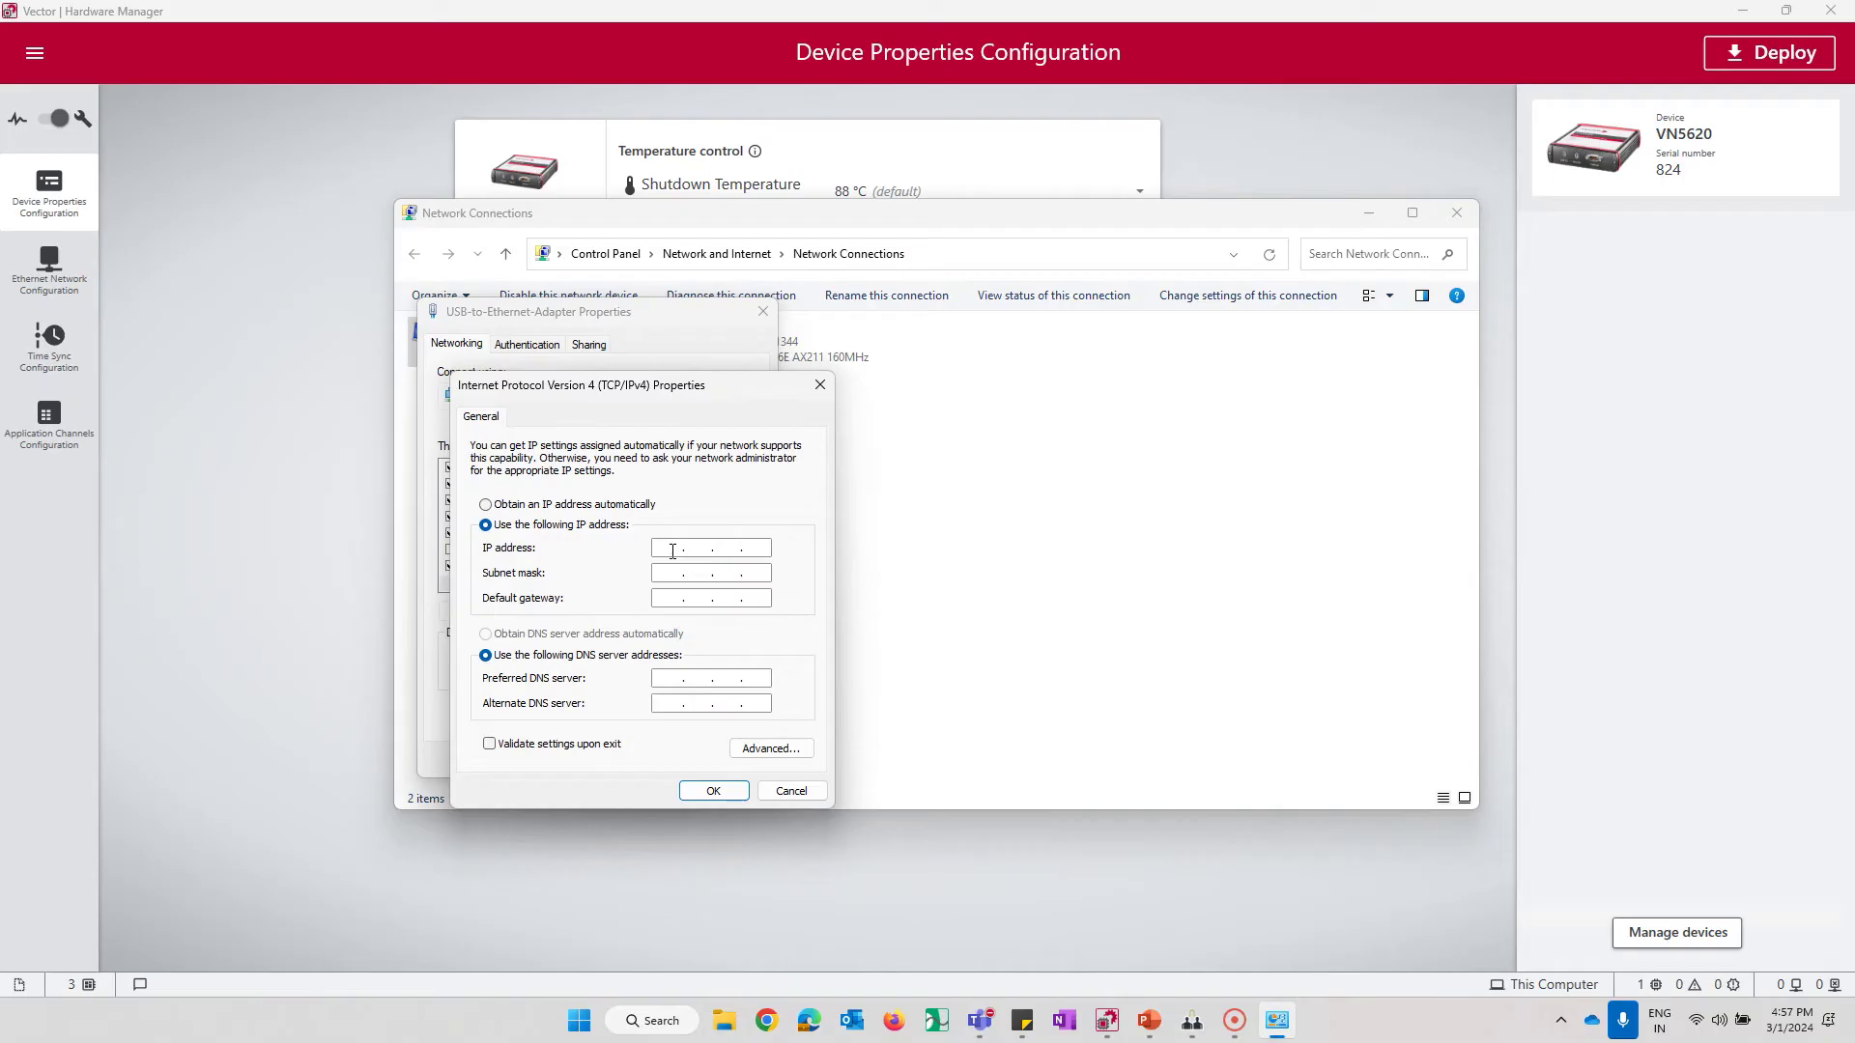
text(192 . 1)
text(68 . 0 . 5)
click(629, 668)
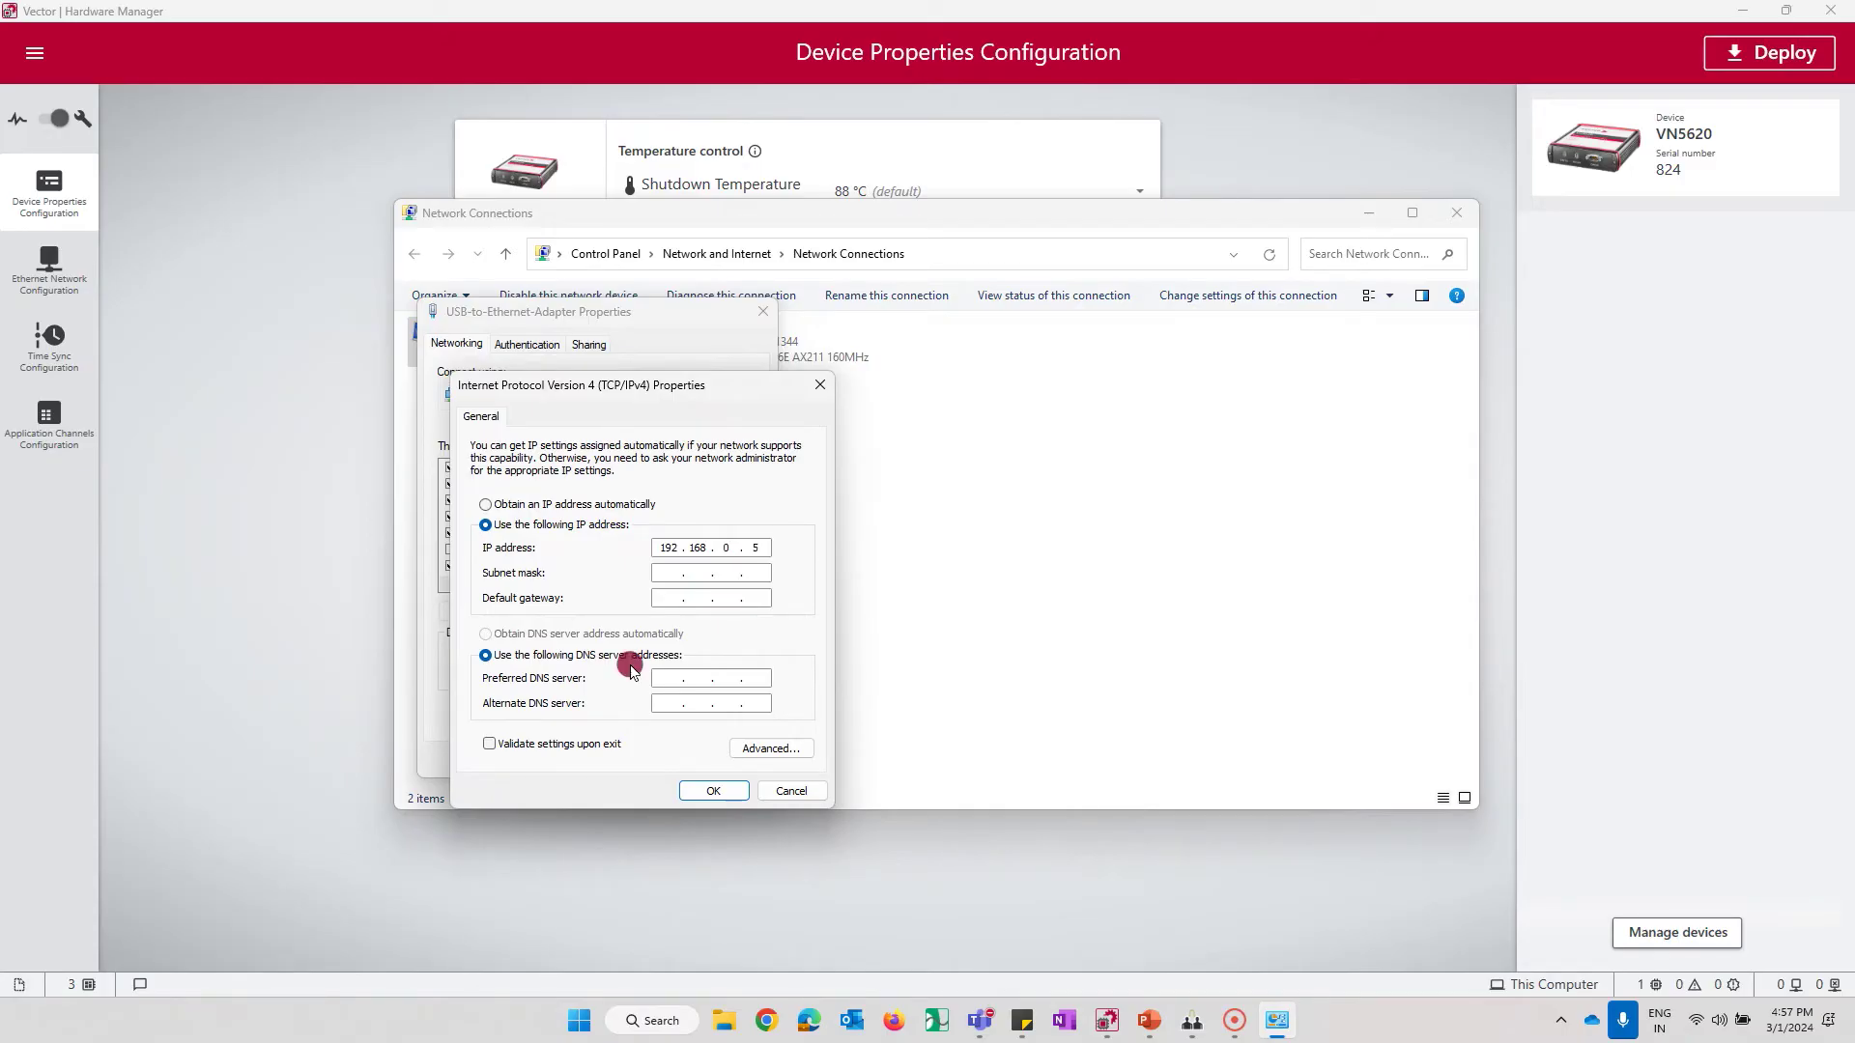
click(674, 572)
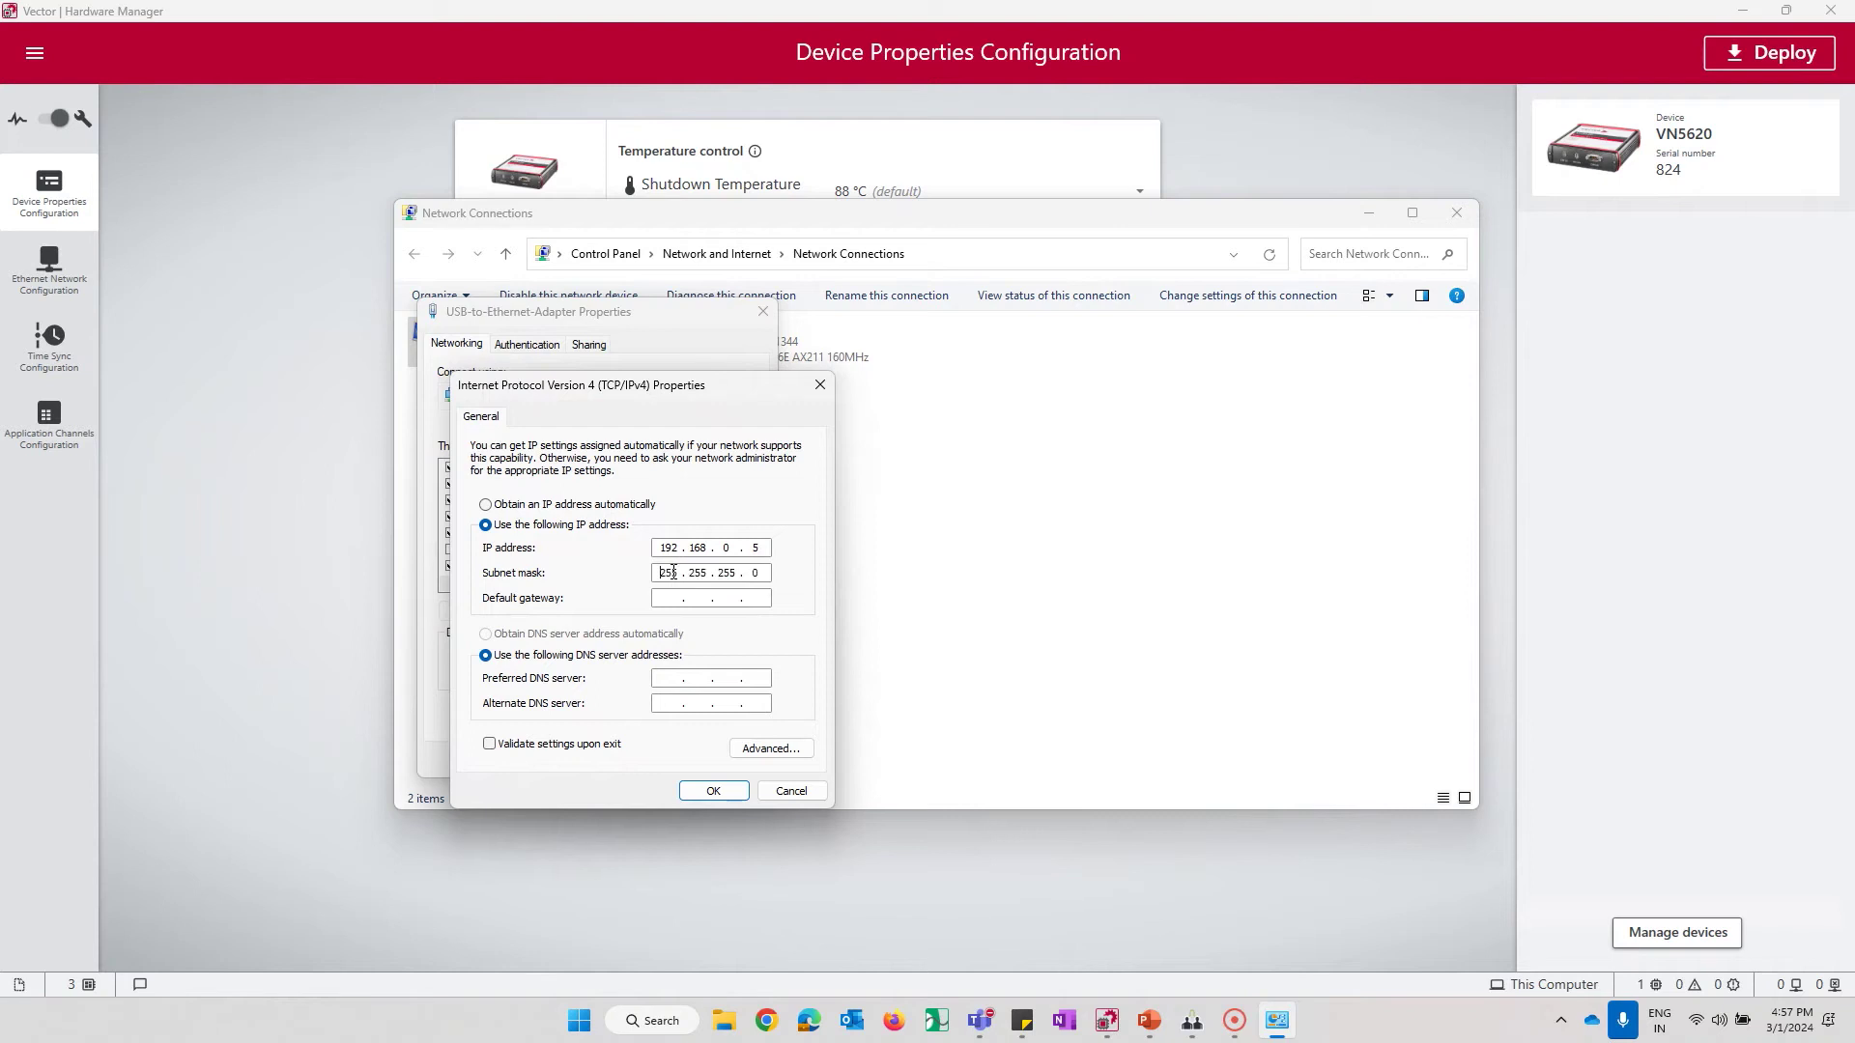
click(694, 792)
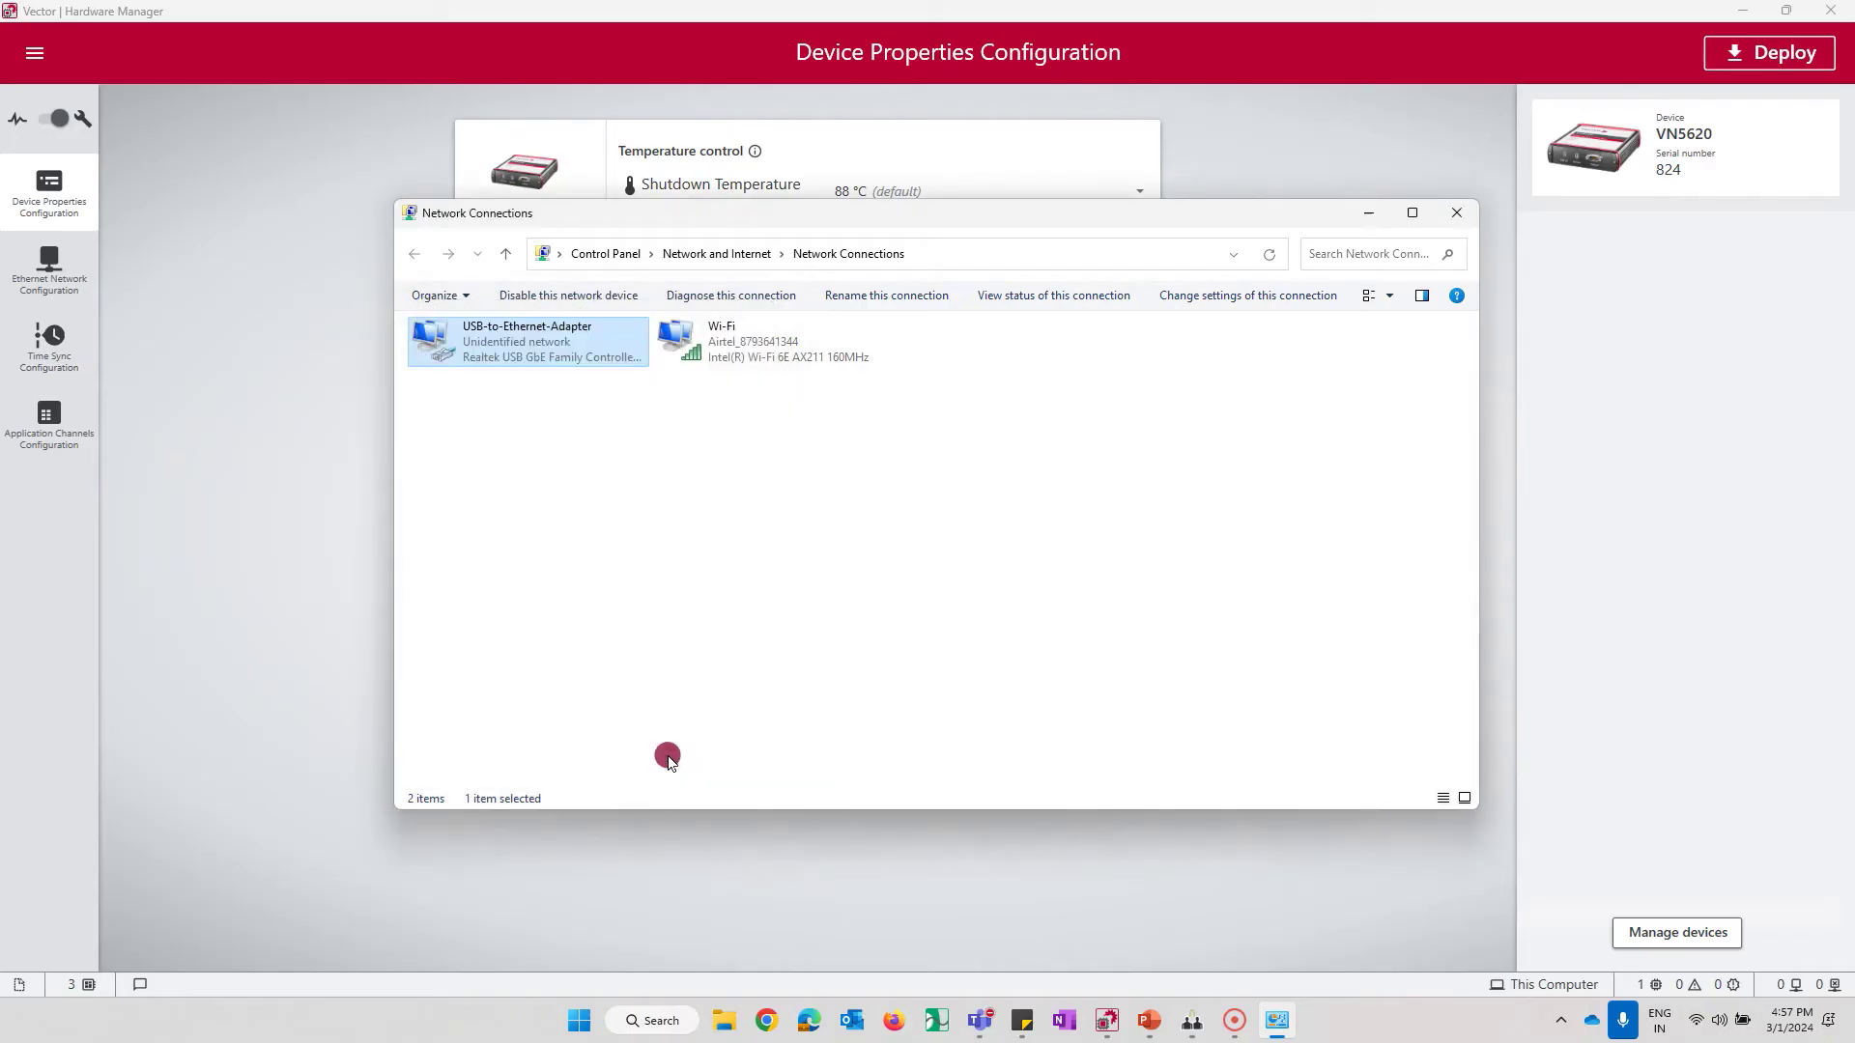
Step: Close Network Connections and remove the USB-disconnected VN5620 from the hardware configuration
click(1460, 213)
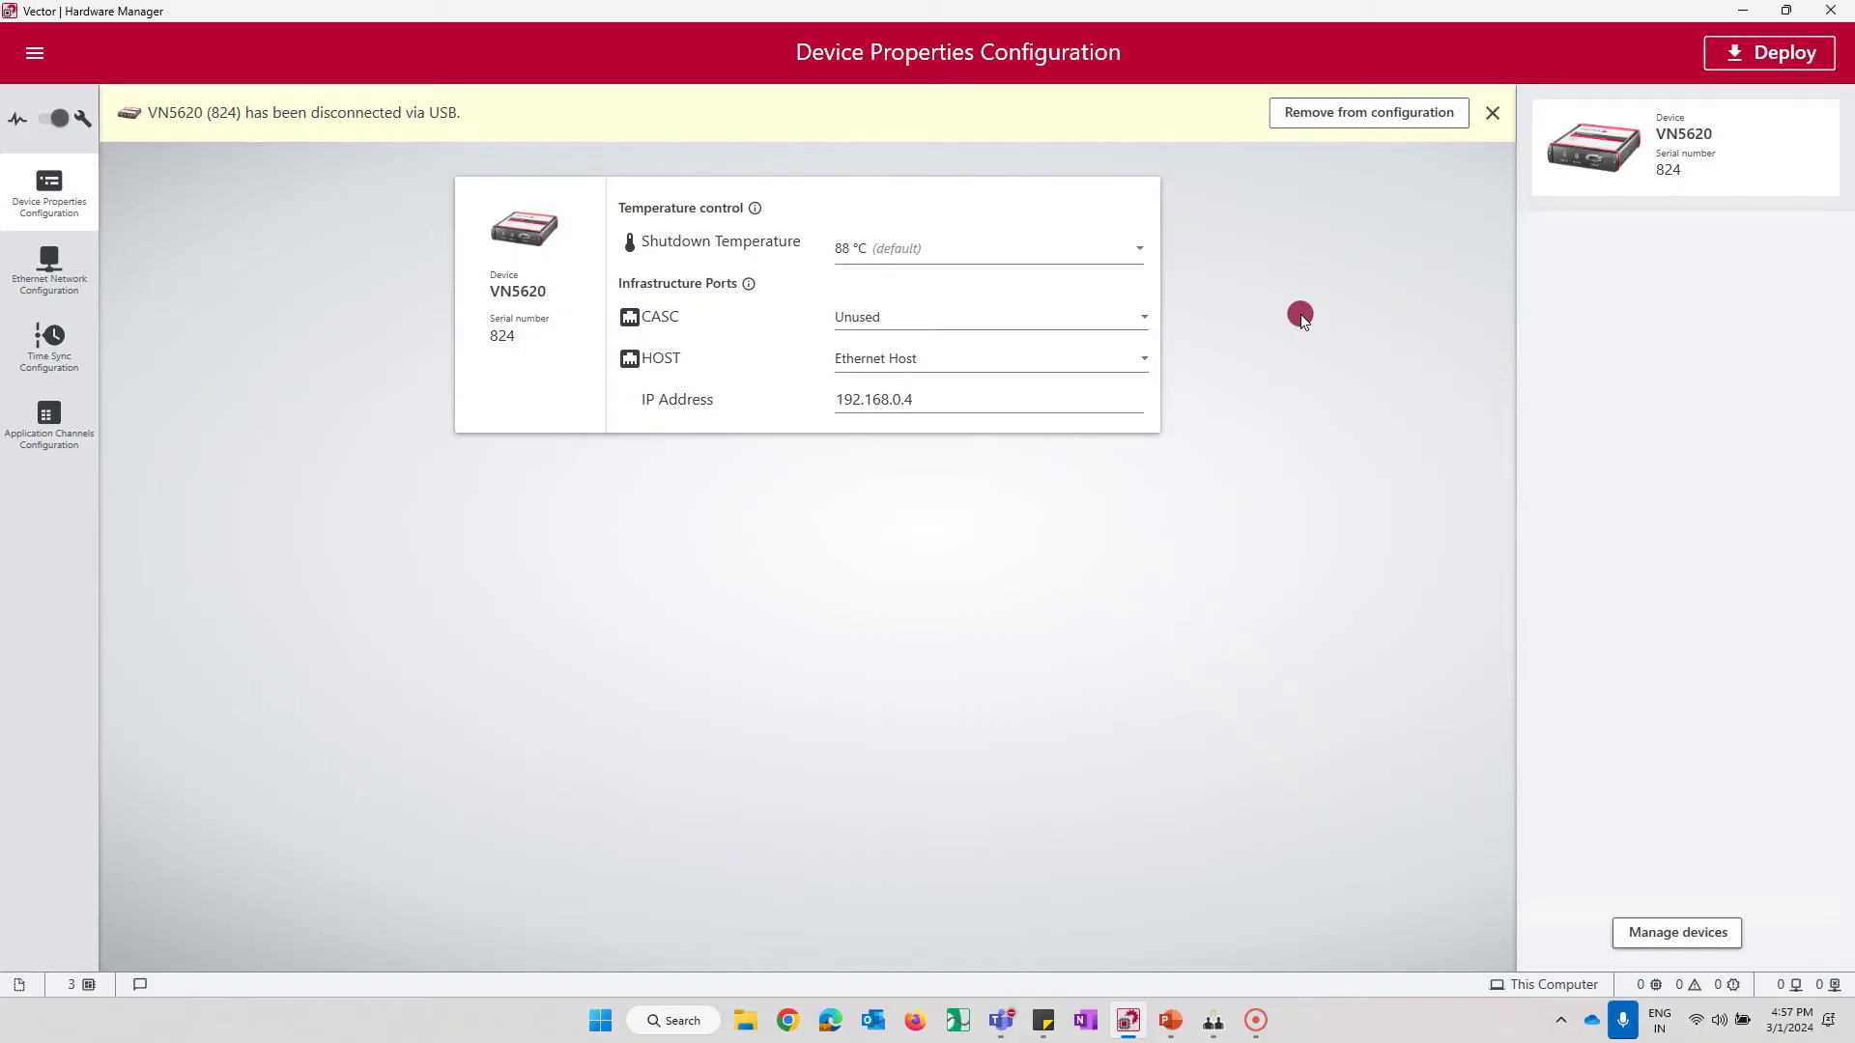
click(1374, 126)
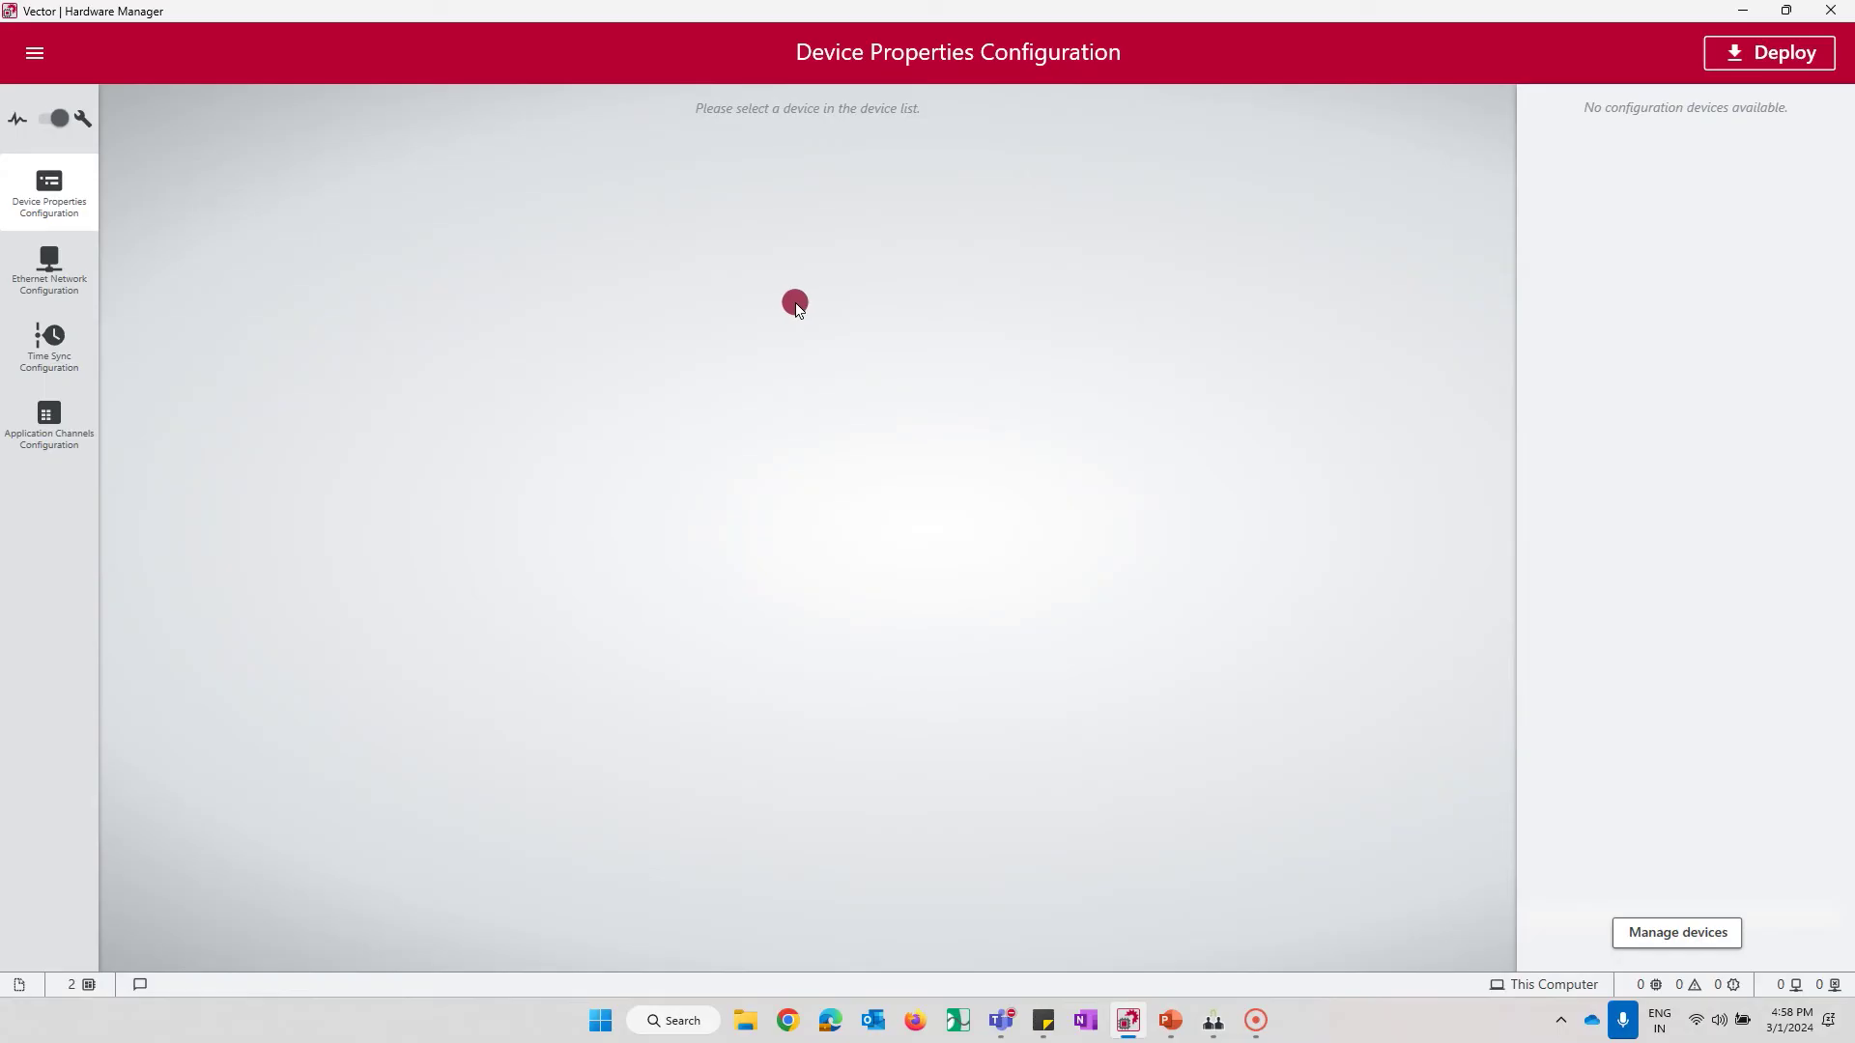
Step: Connect to the VN5620 at 192.168.0.4 from the main menu's Network Devices list
click(41, 56)
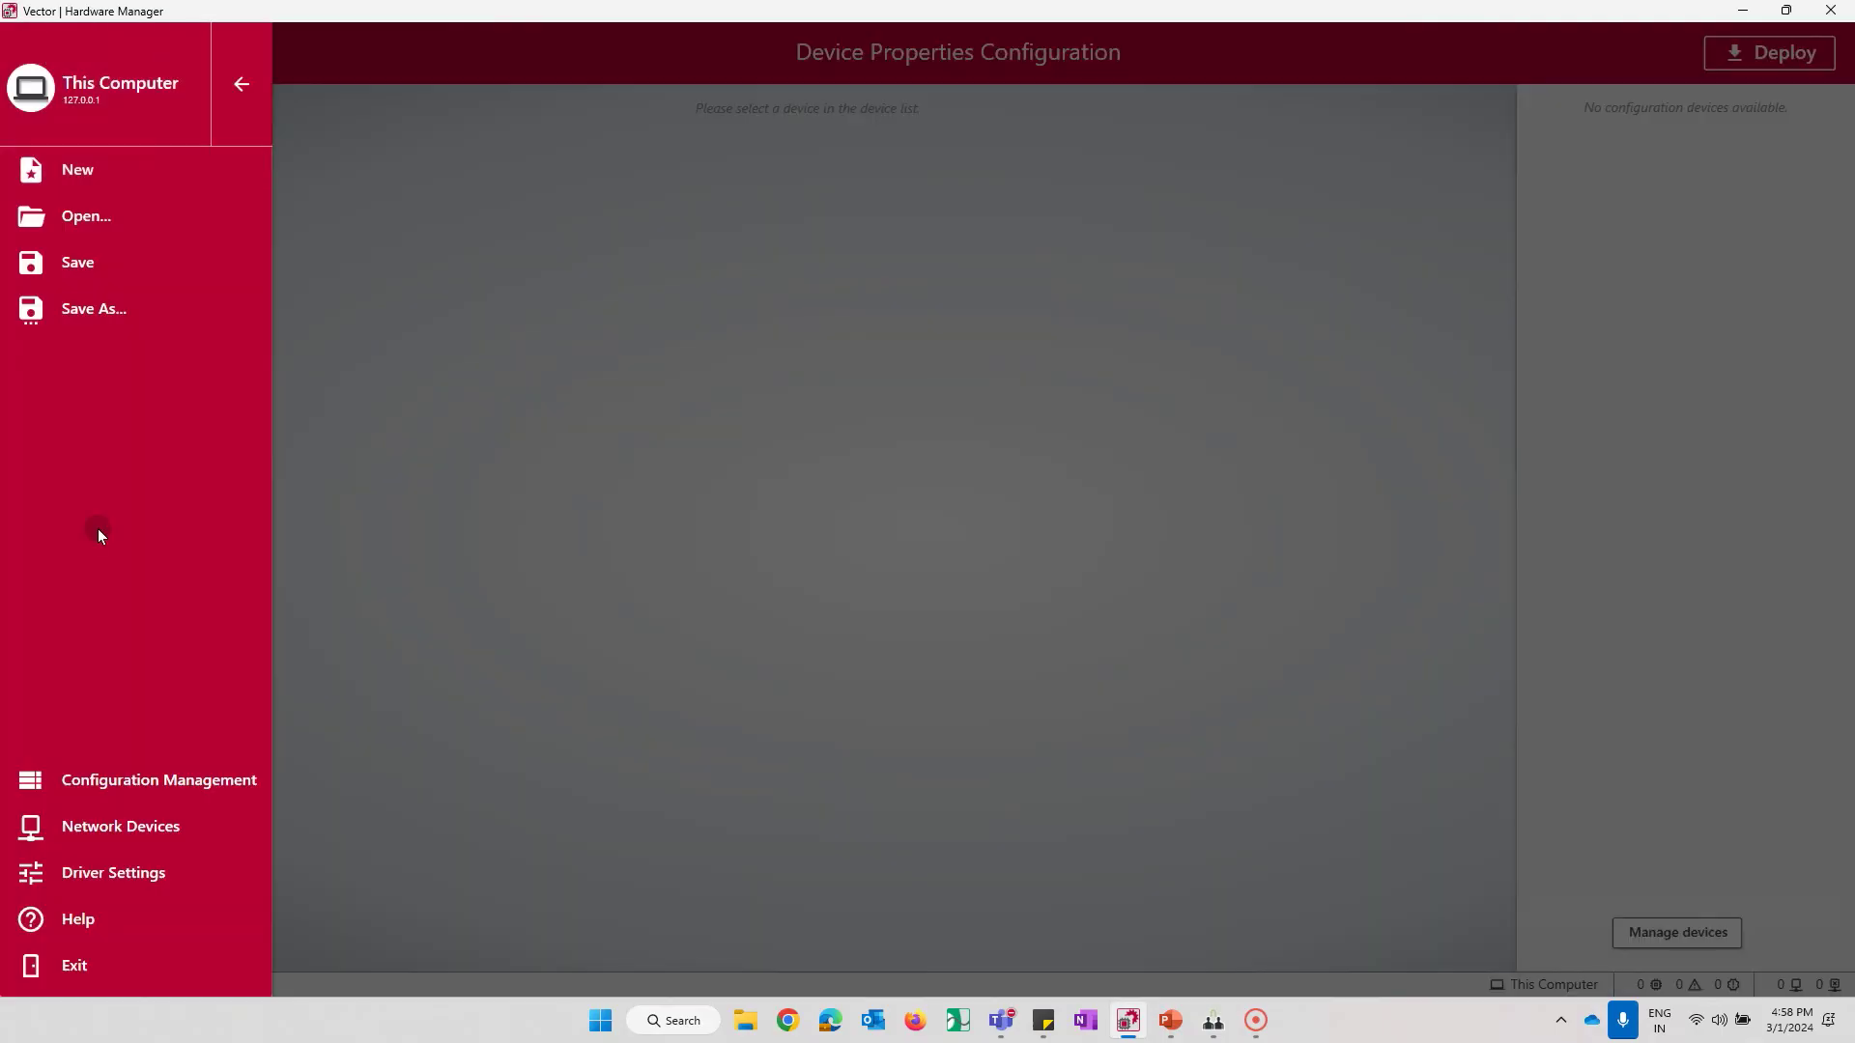
click(97, 838)
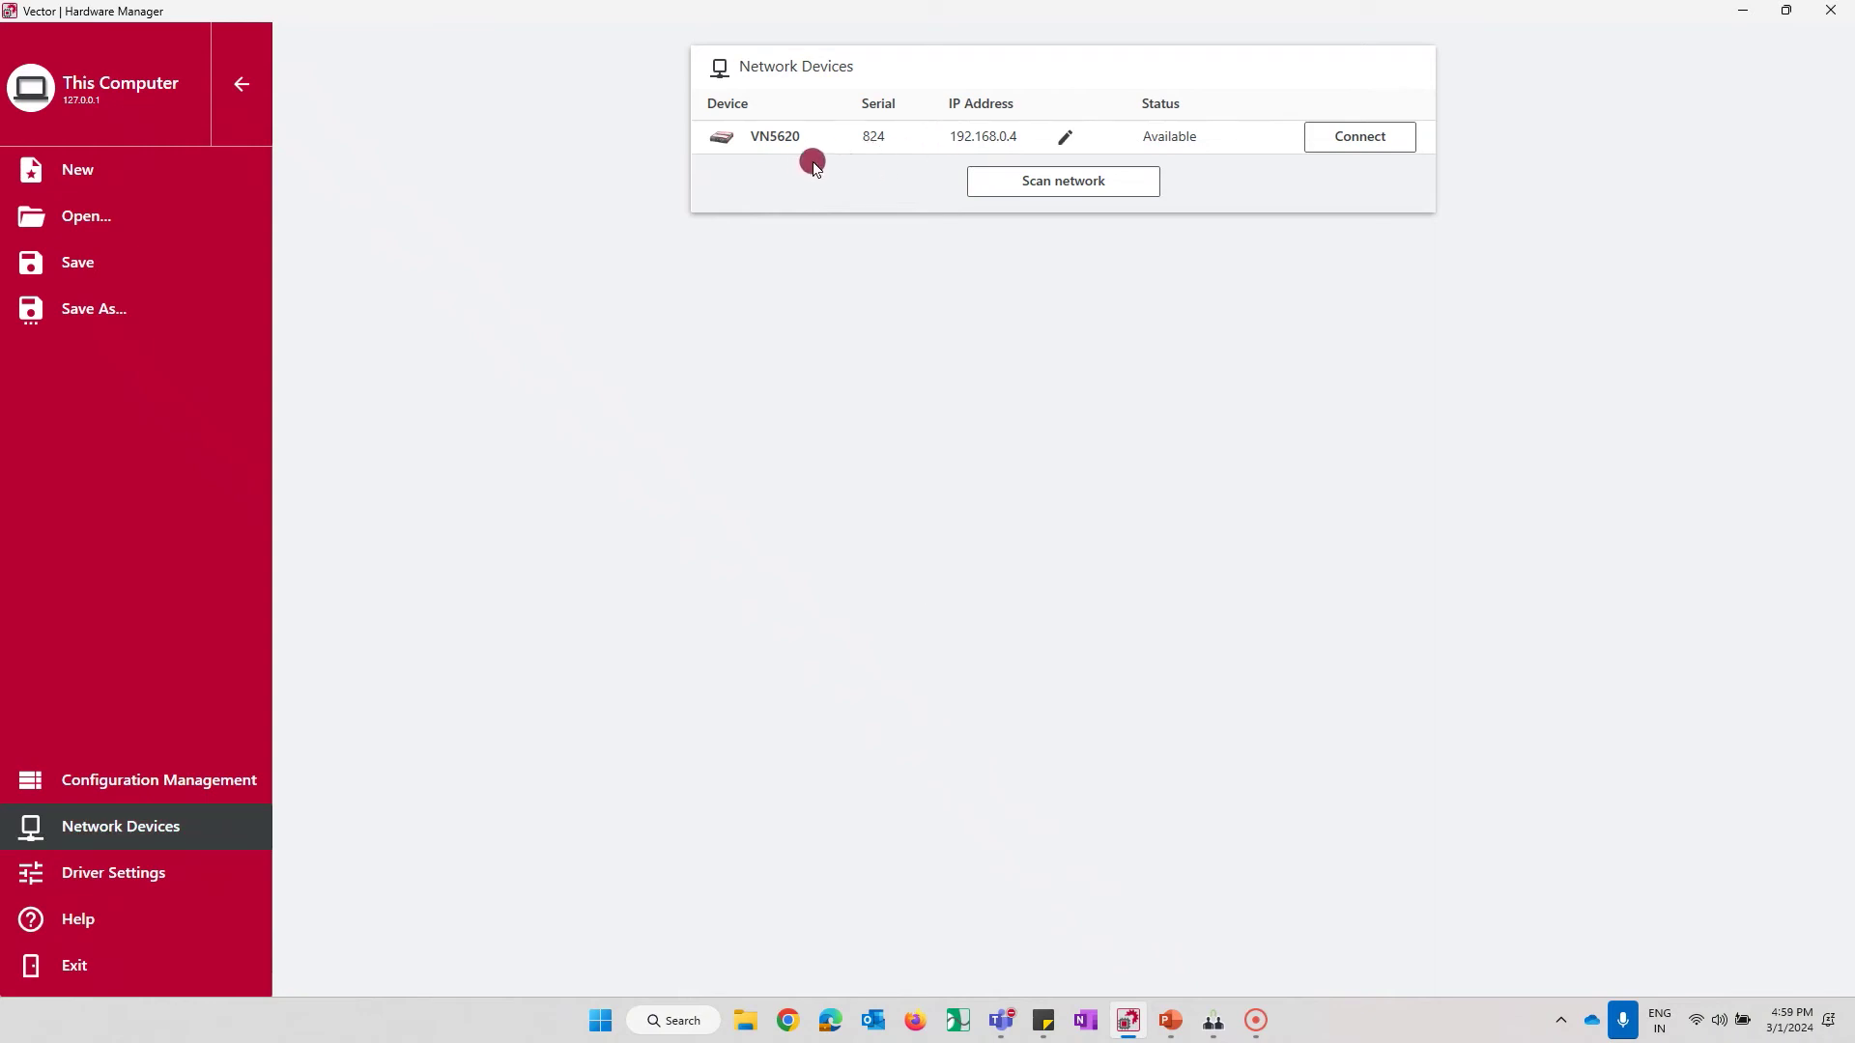
click(1377, 141)
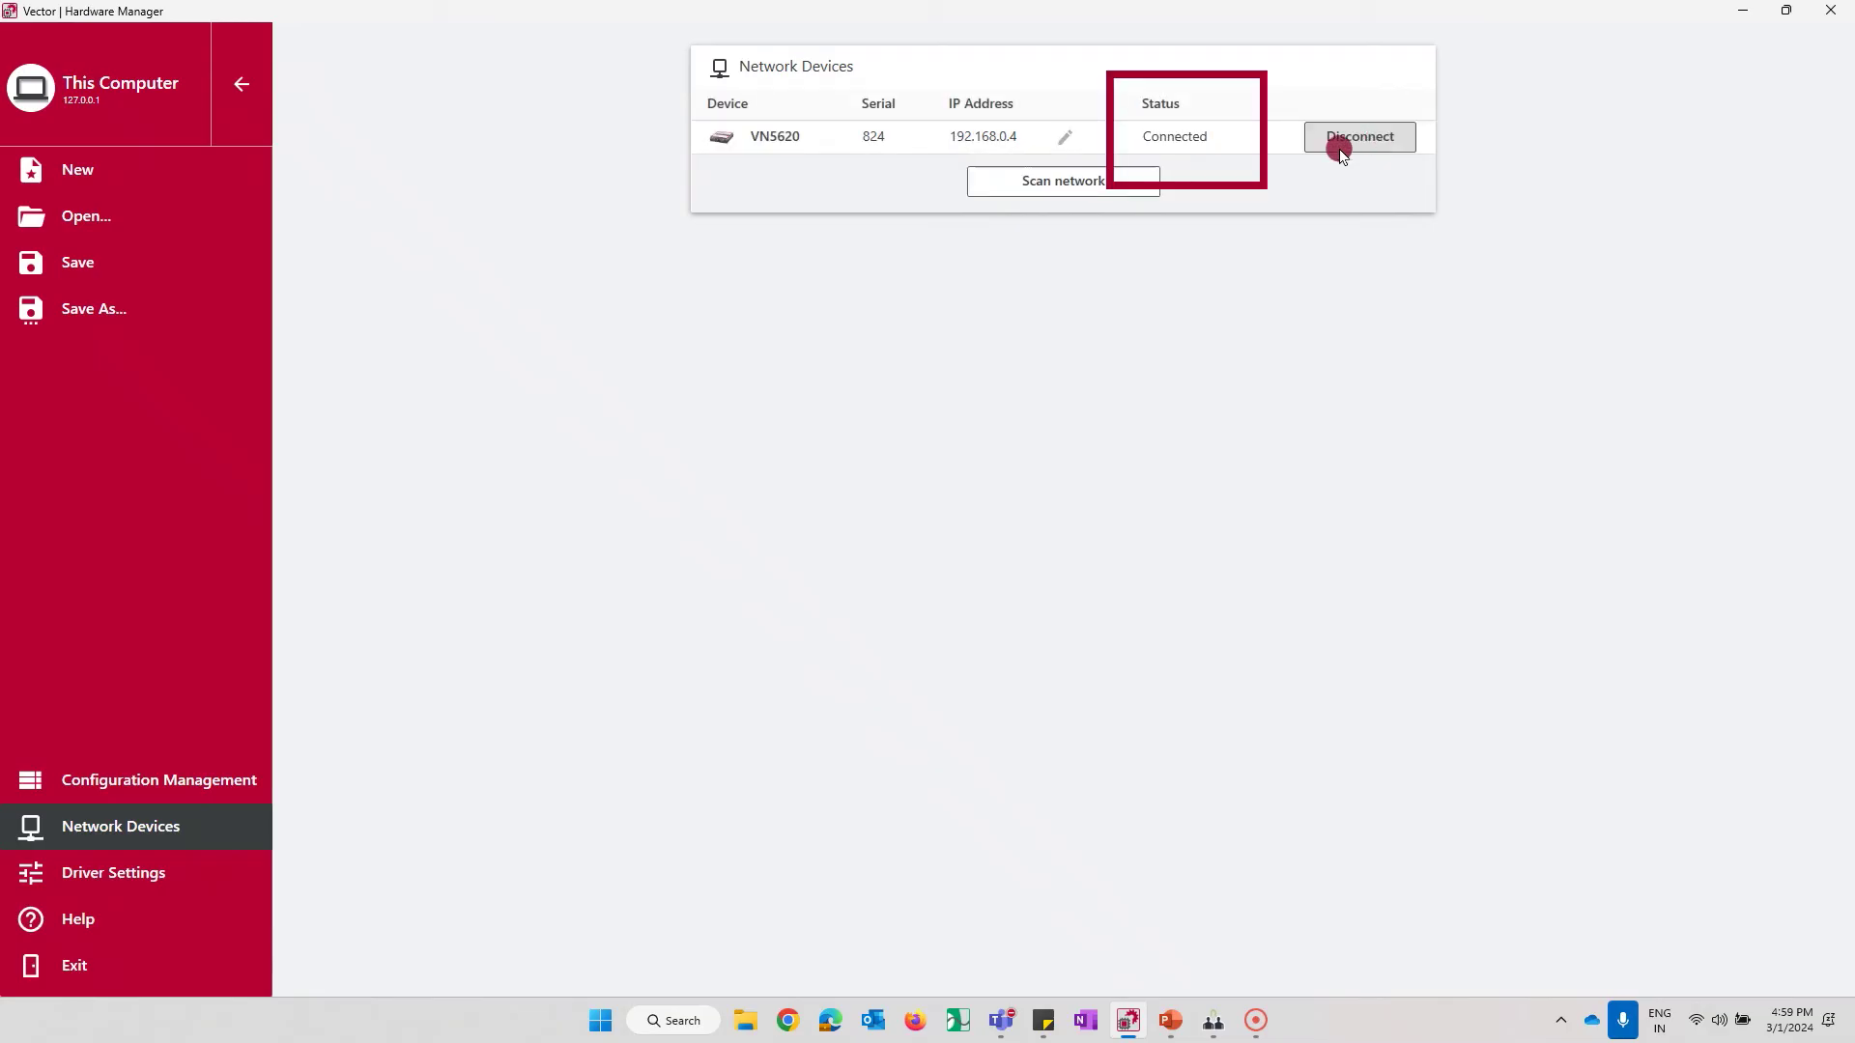
click(245, 87)
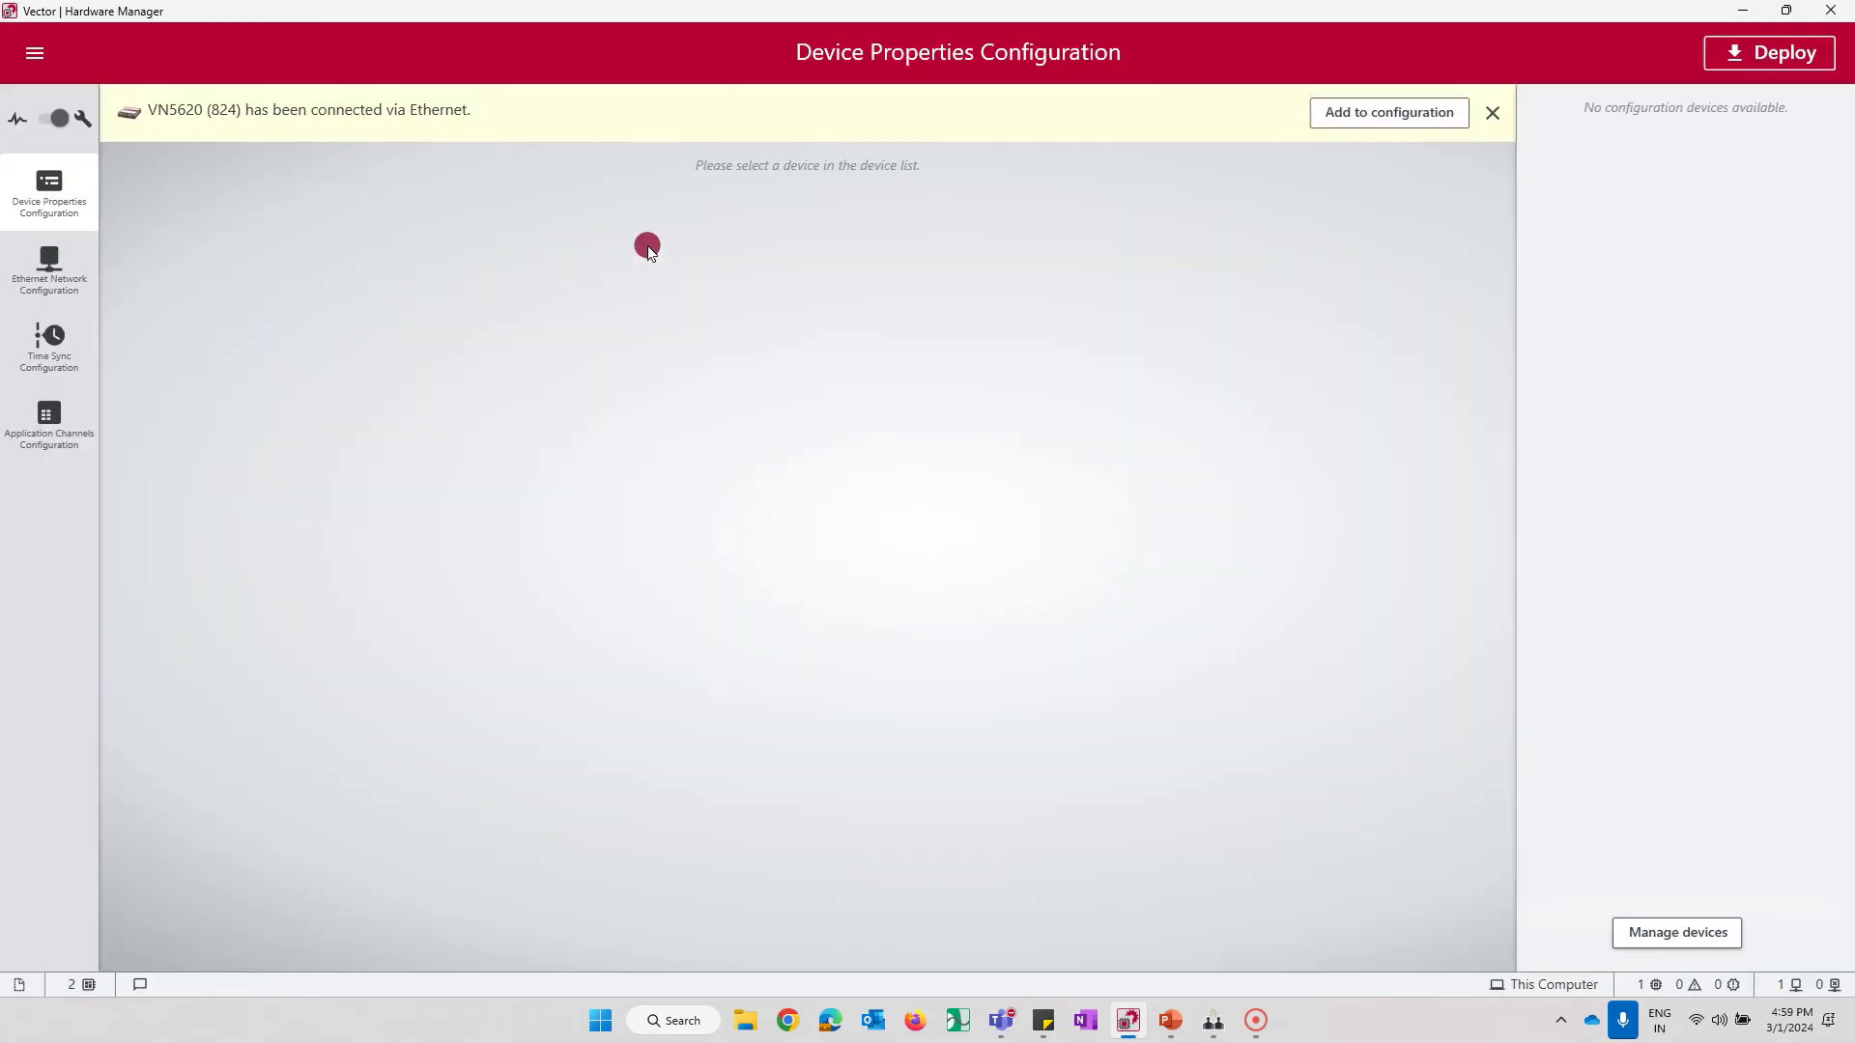
Step: Add the VN5620 (serial 824) to the configuration and view its Ethernet connection status
click(1361, 123)
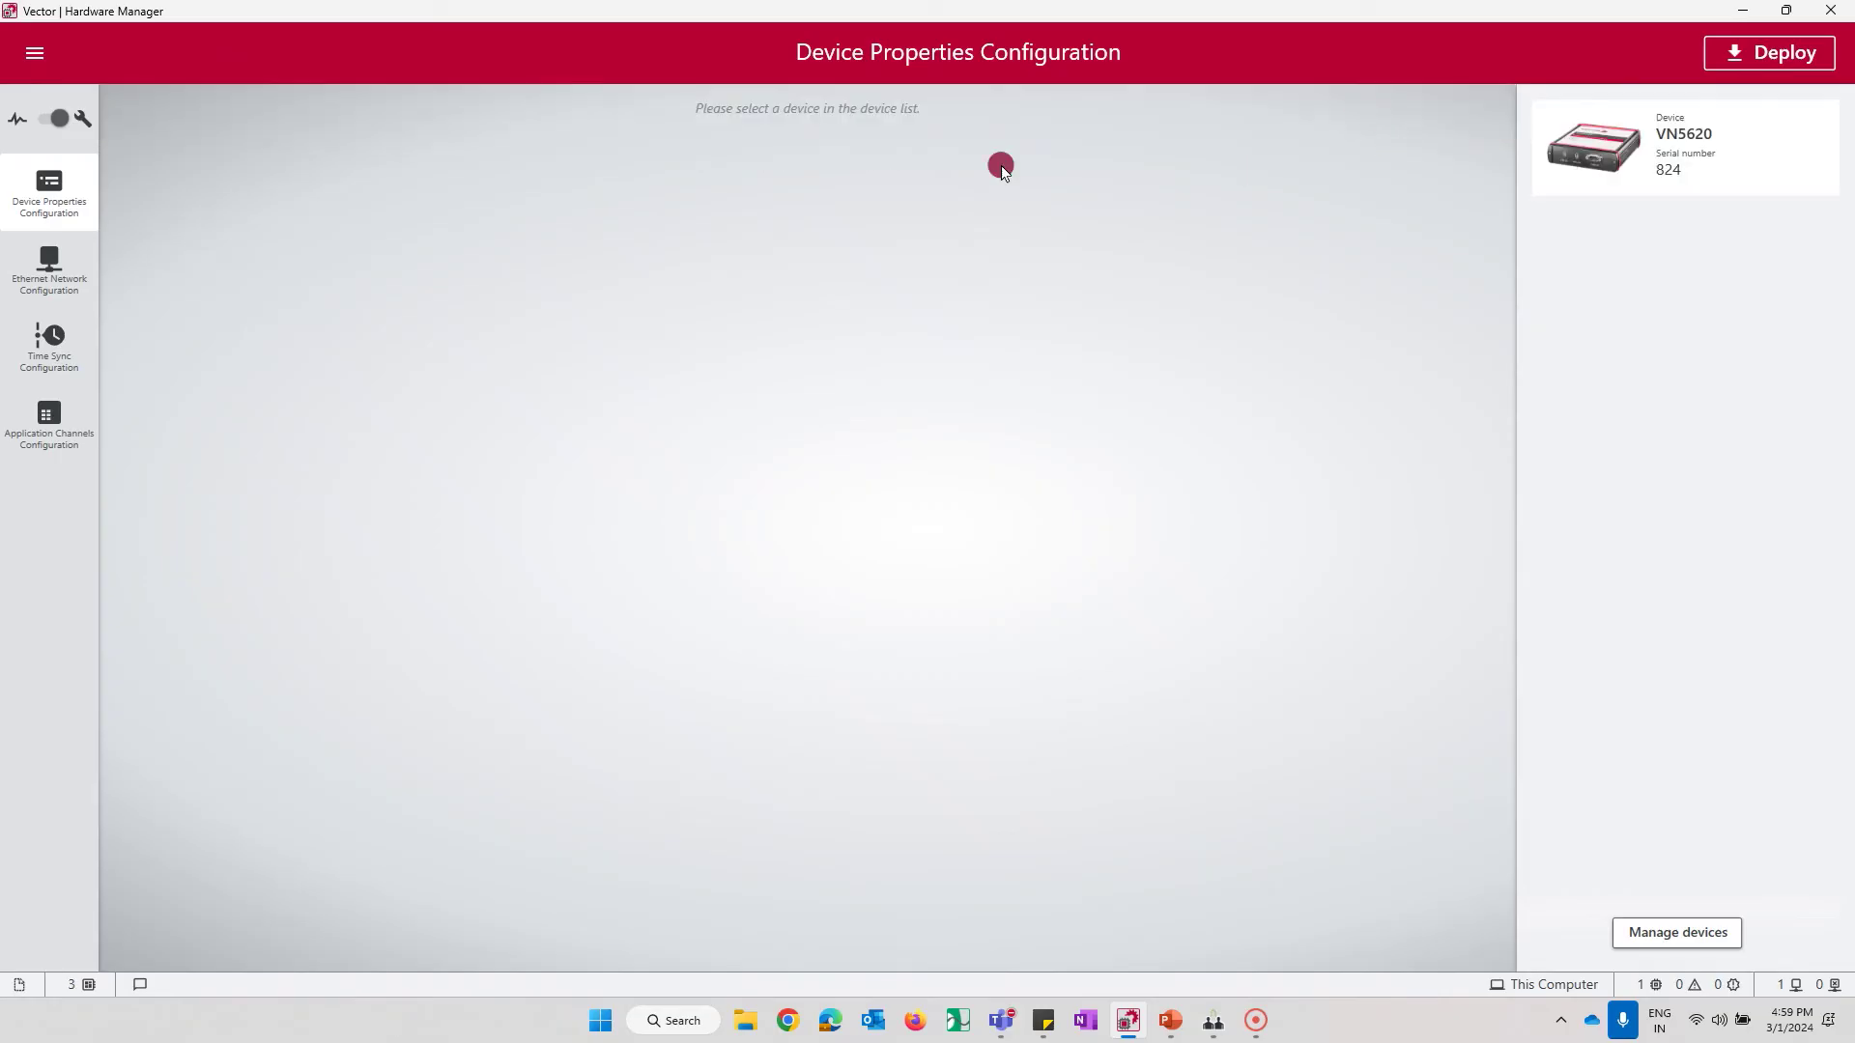
click(60, 124)
drag(60, 128, 45, 134)
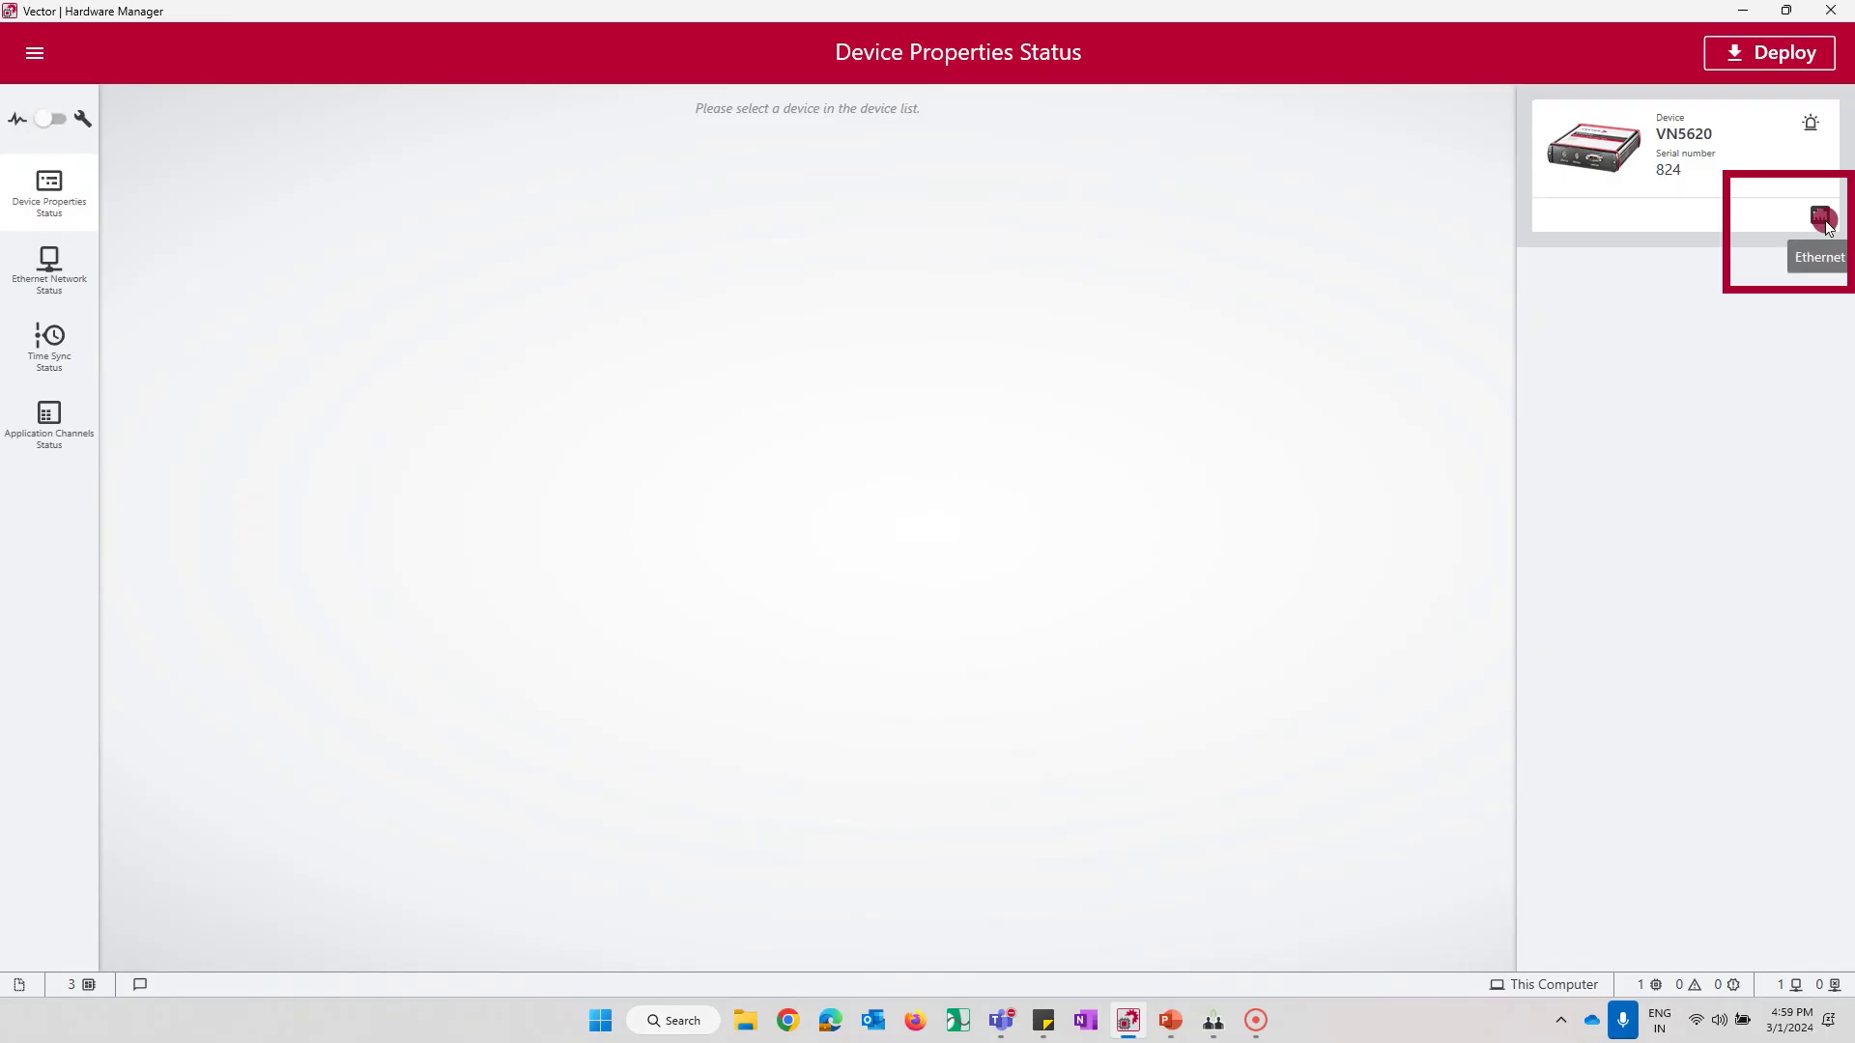